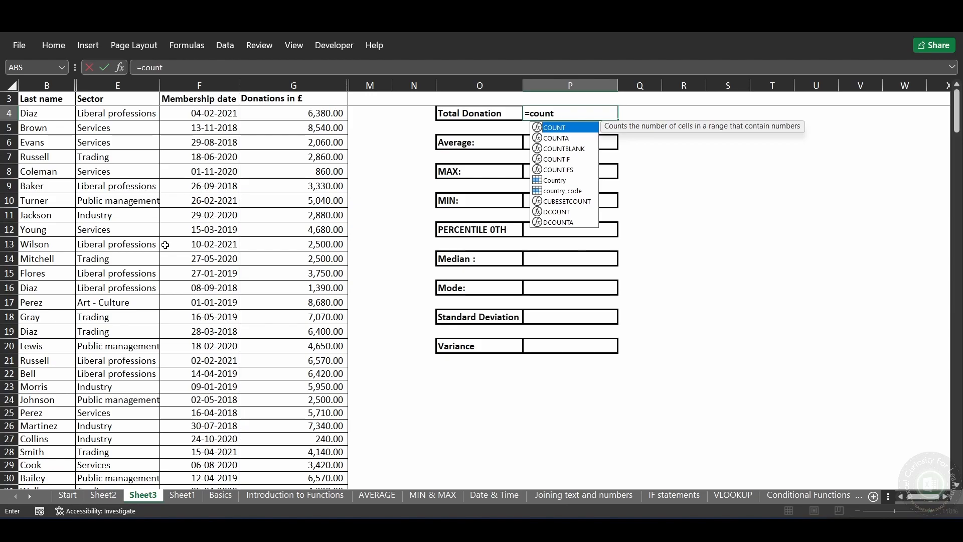
key(Tab)
key(Left)
key(Left)
key(Left)
key(Left)
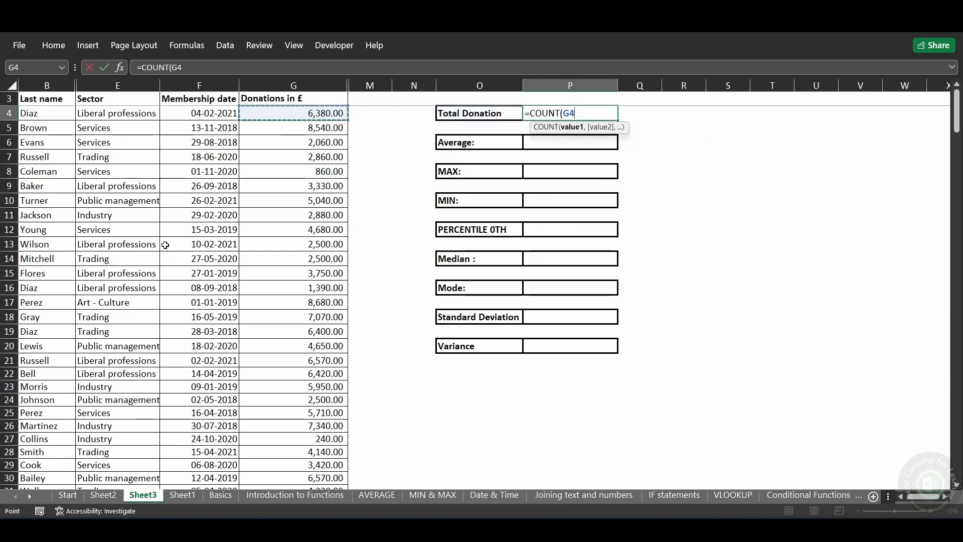
key(ctrl+shift+Down)
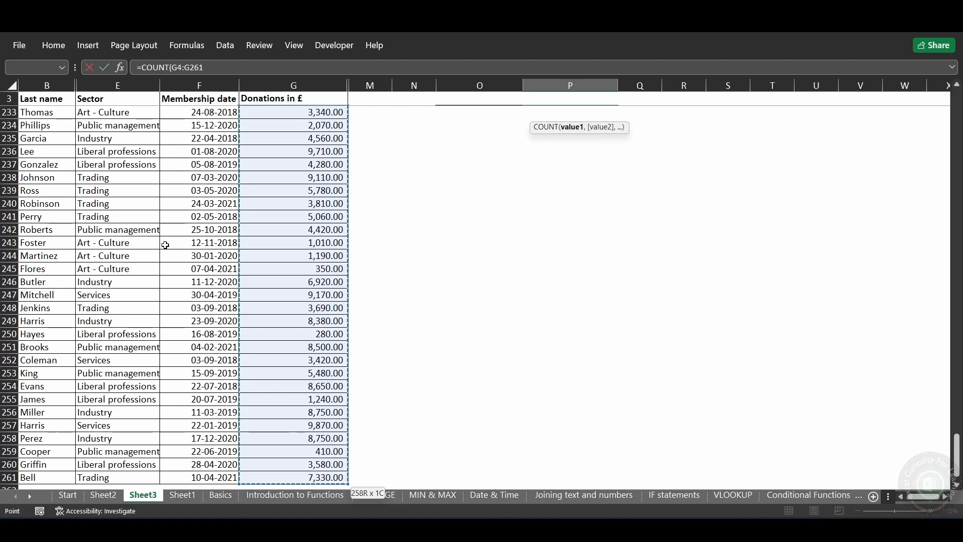
key(Escape)
scroll(274, 249, up, 2)
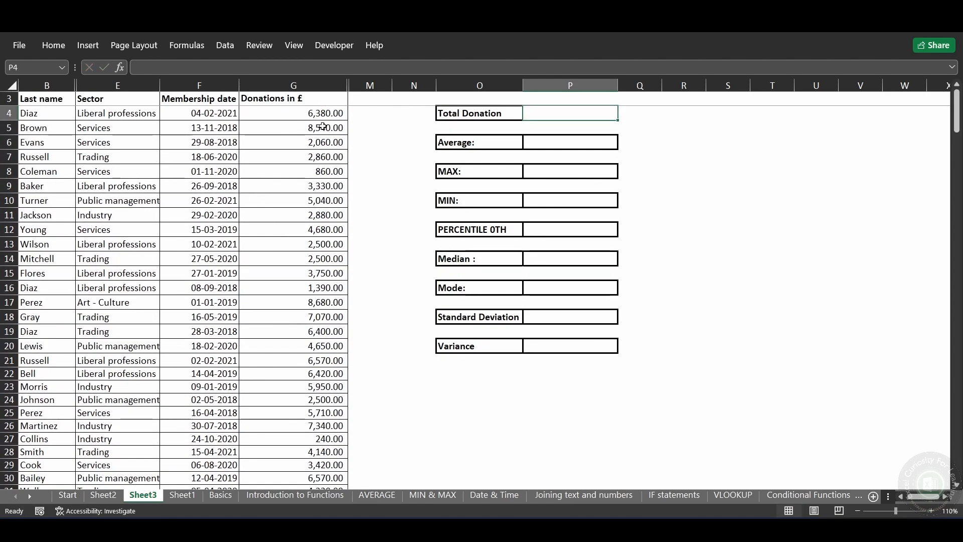
Step: Define the name Donation for the donation amounts in G4:G261
click(321, 127)
click(320, 118)
key(ctrl+shift+Down)
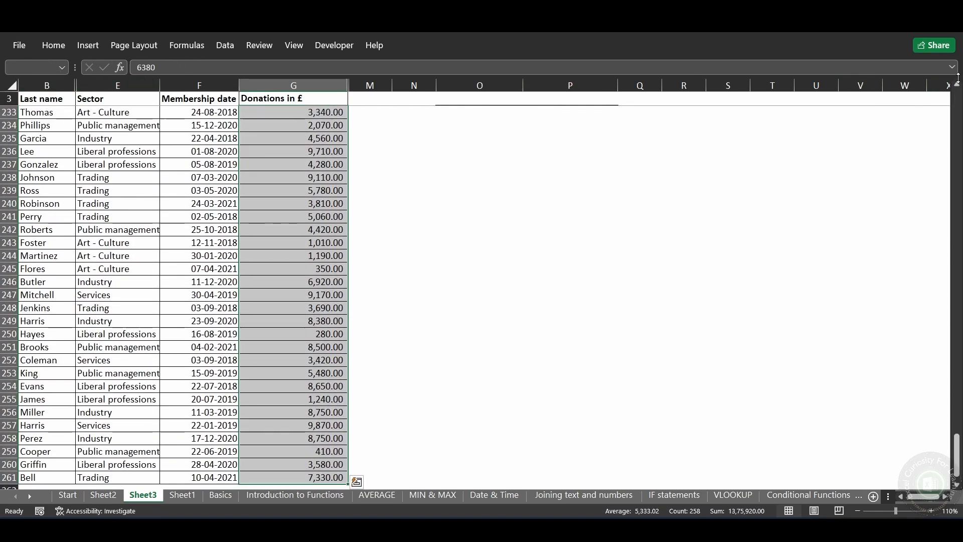
right_click(850, 50)
click(811, 49)
click(953, 66)
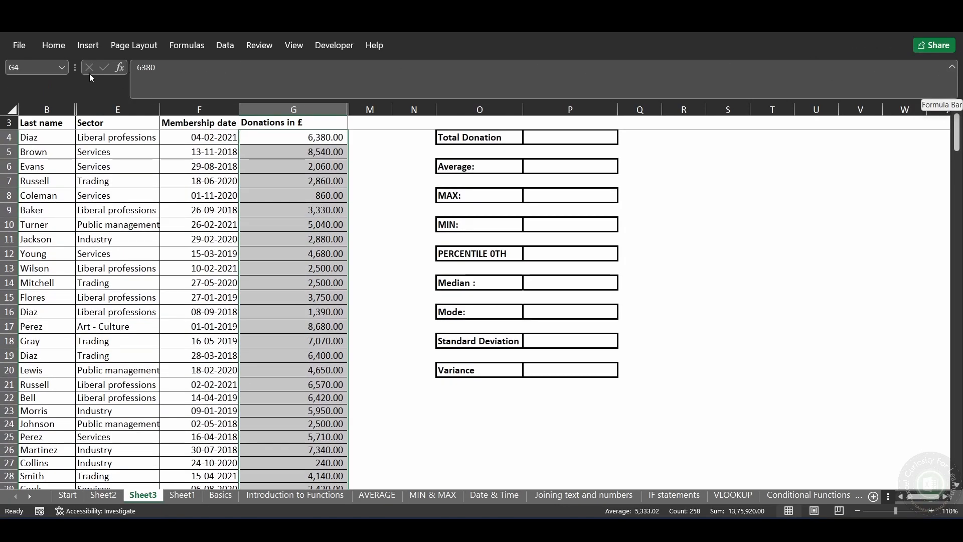
click(33, 69)
text(dO)
text(NAADonation)
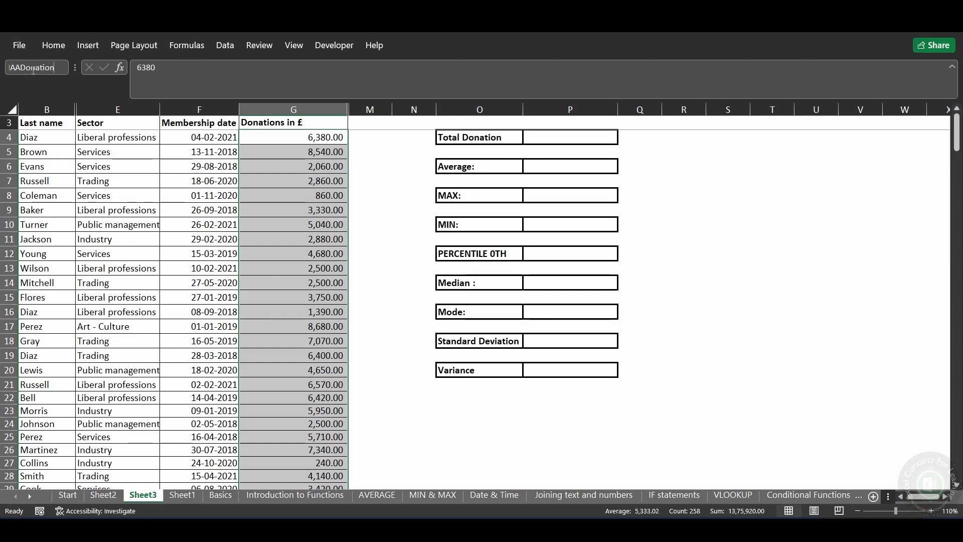
double_click(34, 70)
key(BackSpace)
text(Donation)
key(Return)
click(952, 67)
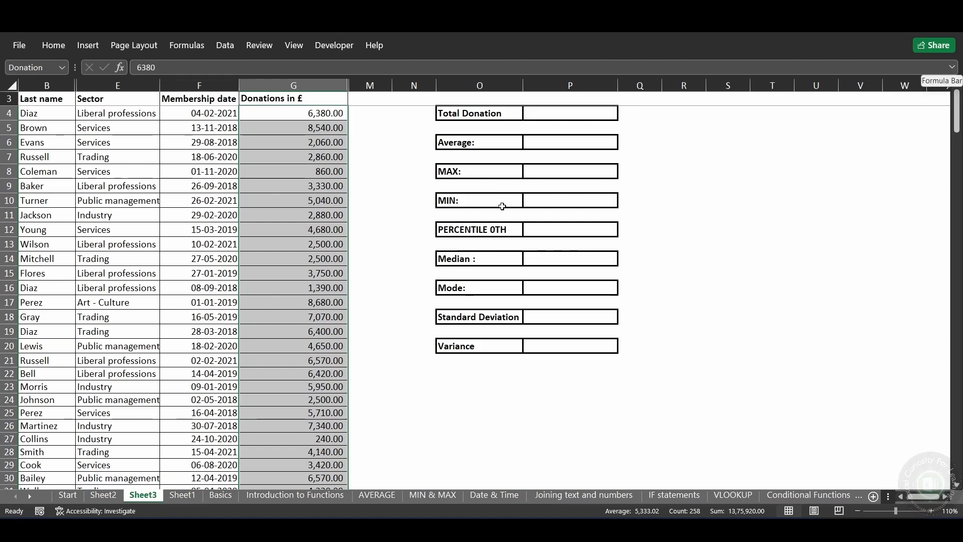
Step: Enter =COUNT(Donation) in cell P4 beside Total Donation
click(394, 152)
click(549, 112)
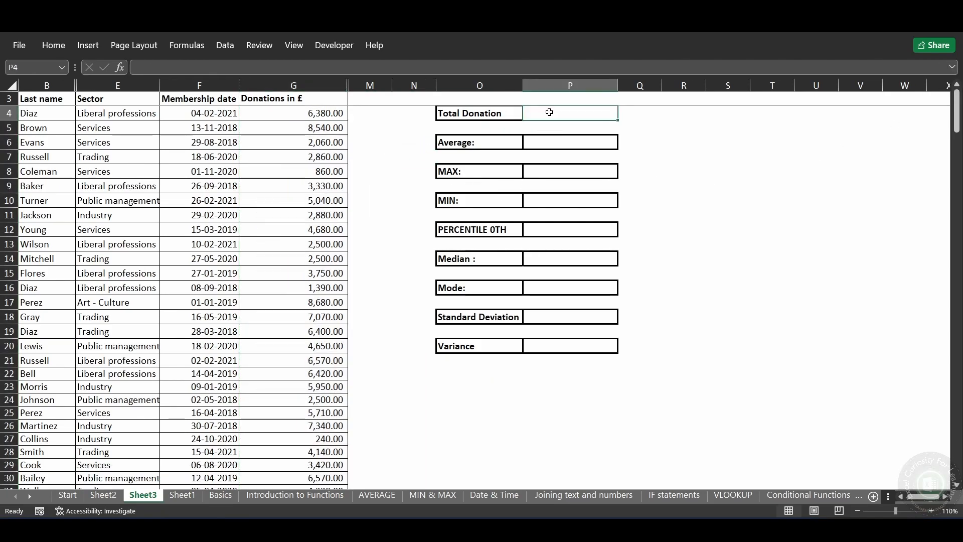
text(=coun)
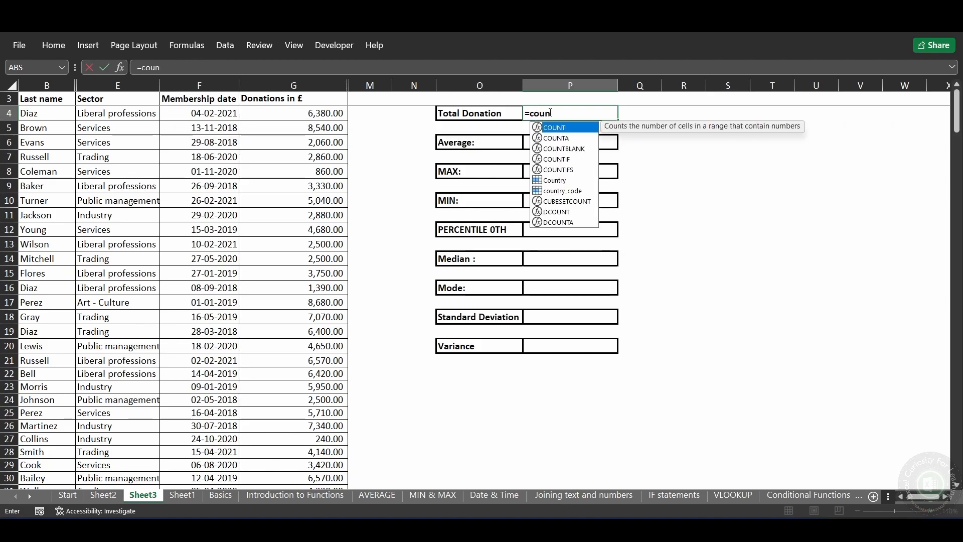
key(Tab)
text(dona)
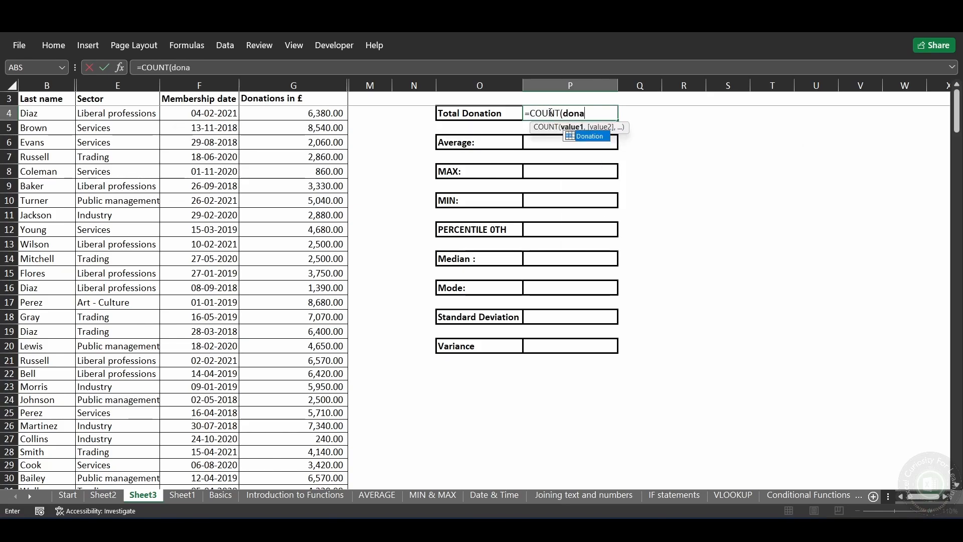
key(Tab)
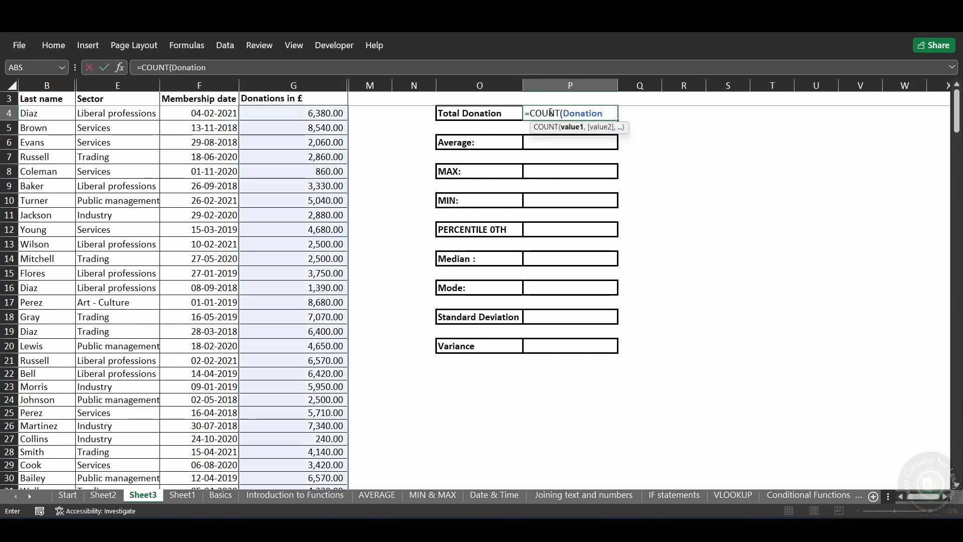
text())
key(Return)
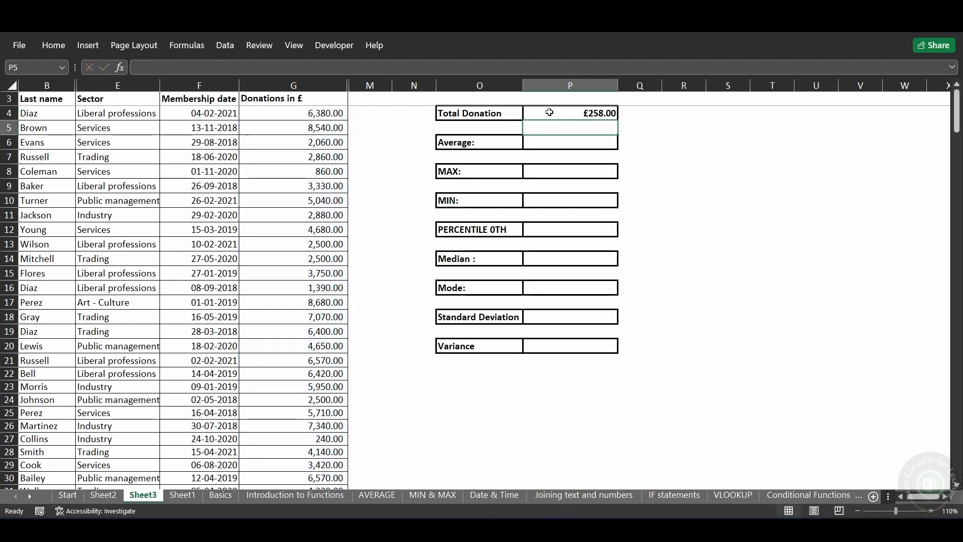
Step: Change the number format of the Total Donation result in P4 to General
click(549, 113)
right_click(551, 115)
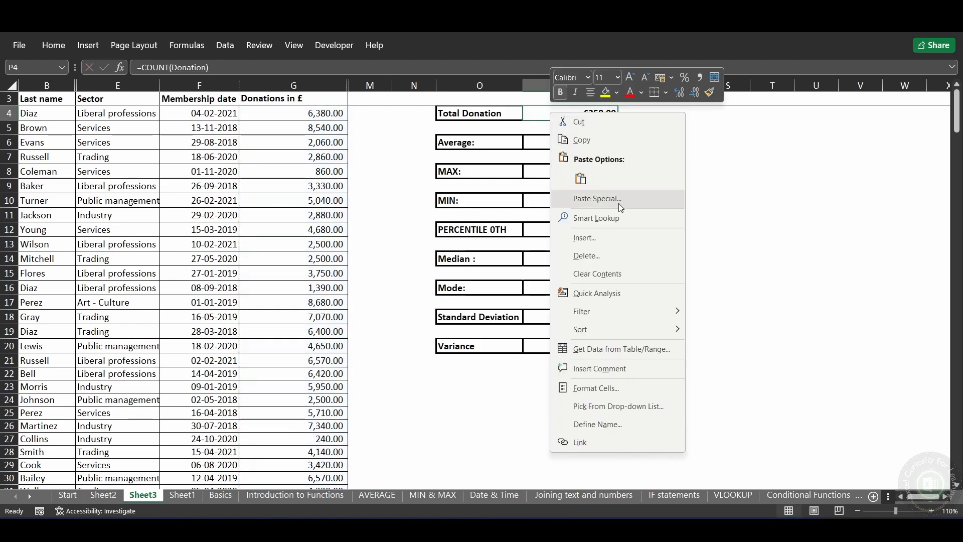
click(601, 389)
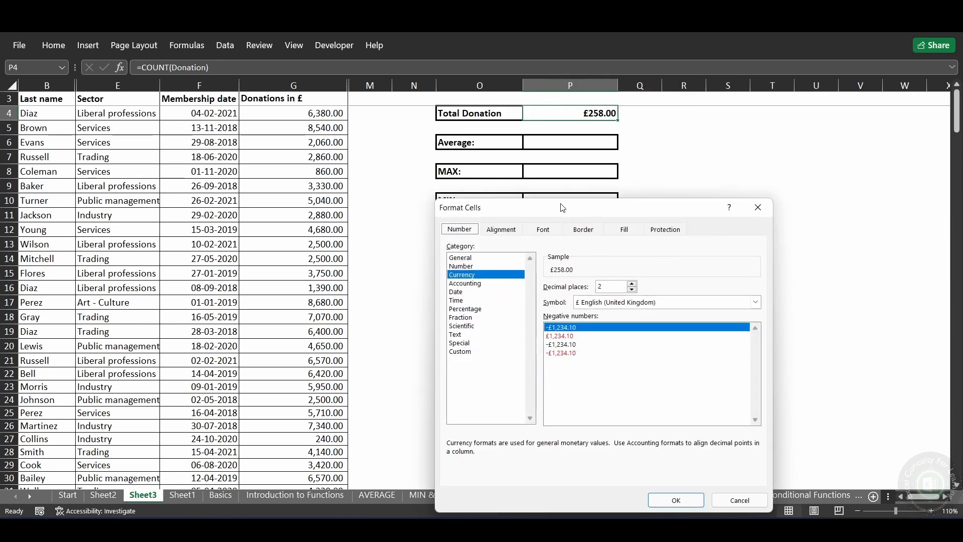
click(464, 257)
click(685, 498)
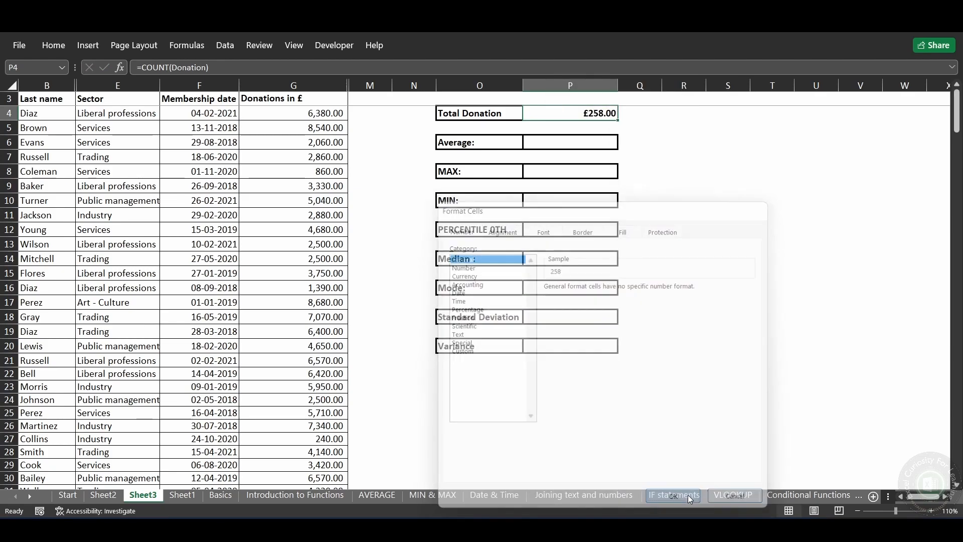
click(667, 201)
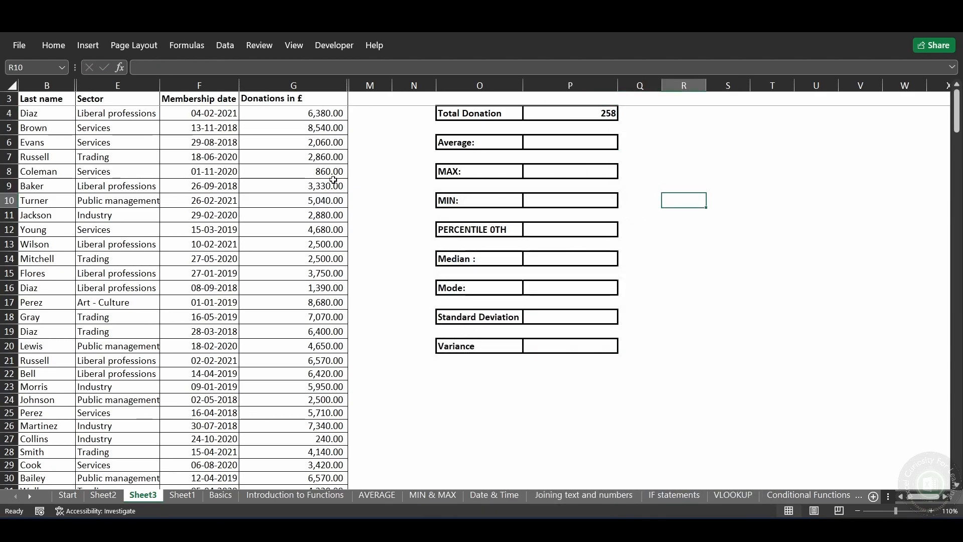
Step: Calculate the average donation in cell P6 with =AVERAGE(Donation)
click(548, 146)
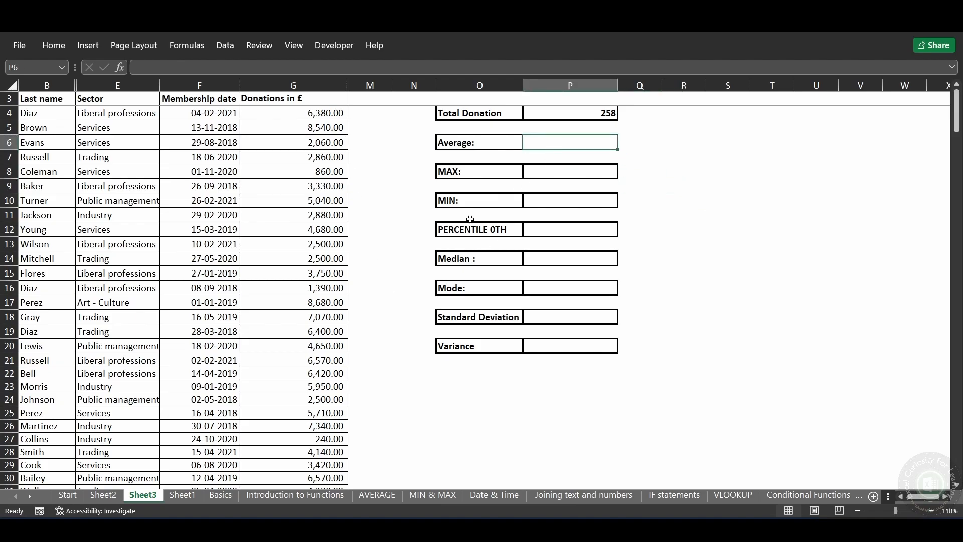
text(=)
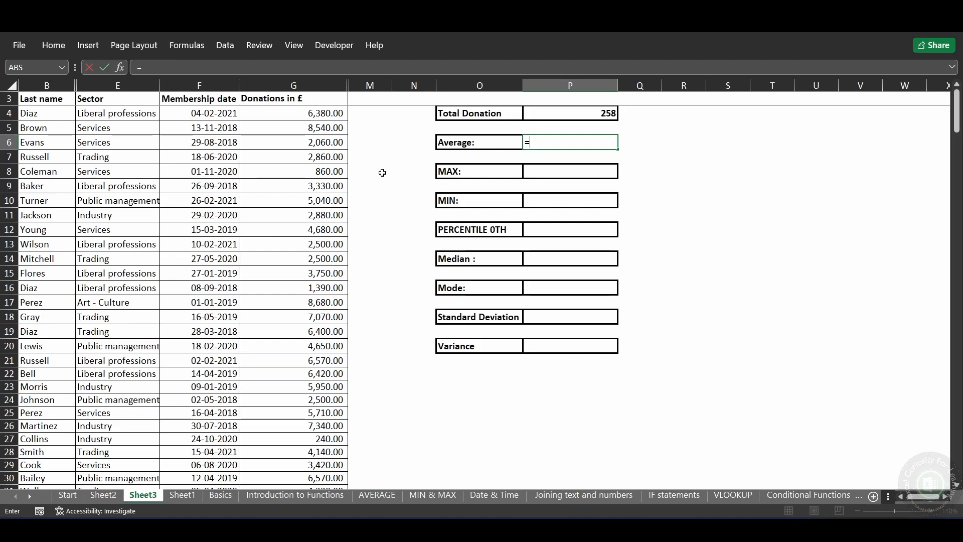
text(aver)
key(Tab)
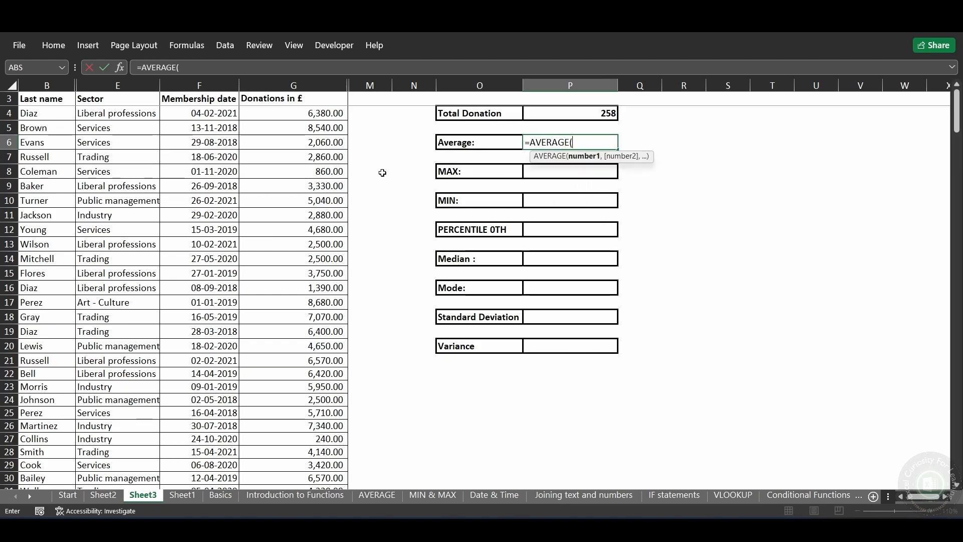
text(Donation)
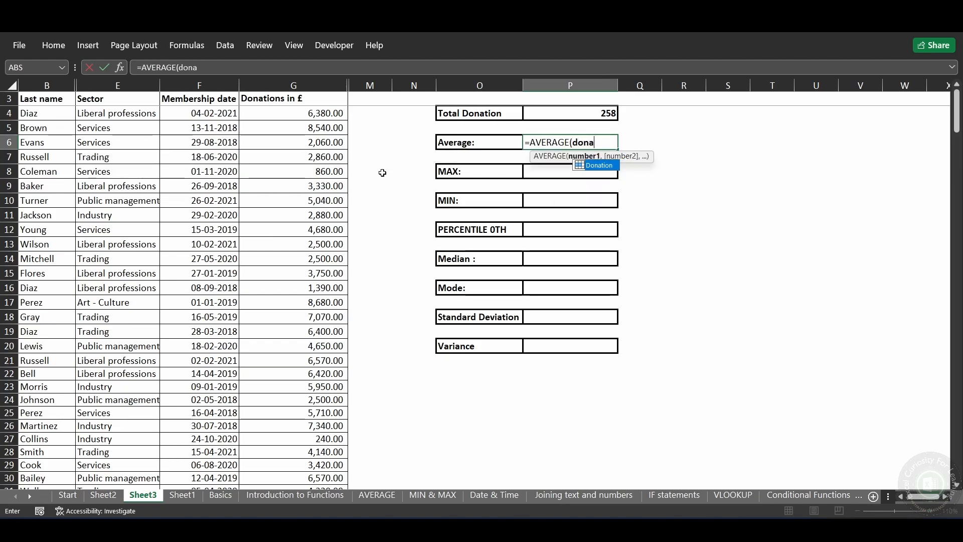
text())
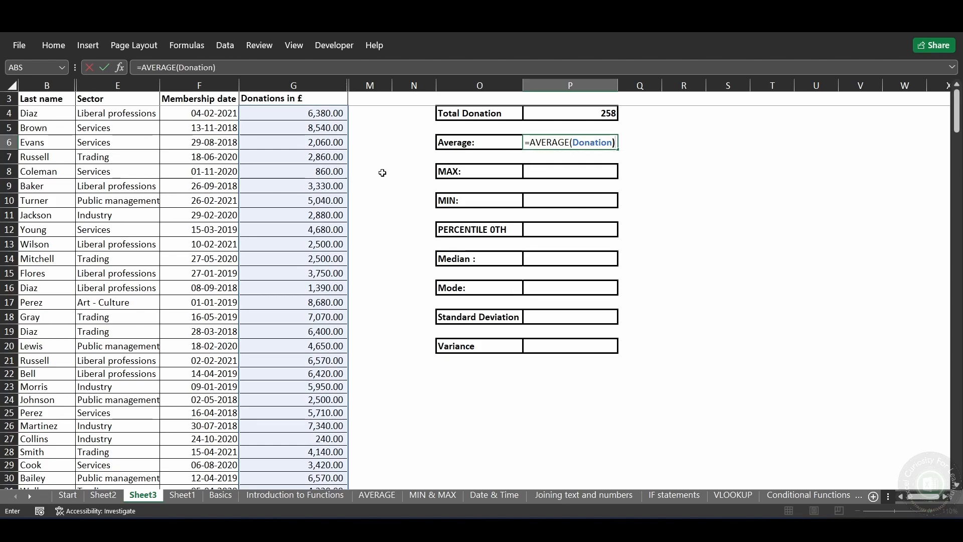
key(Return)
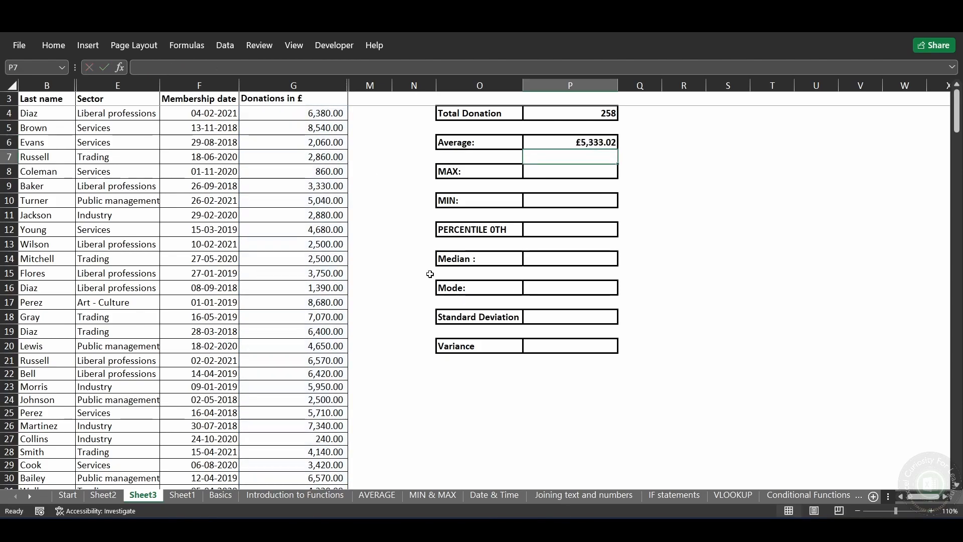
Step: Find the largest donation in cell P8 beside MAX with =MAX(Donation)
click(555, 170)
text(=max)
key(Tab)
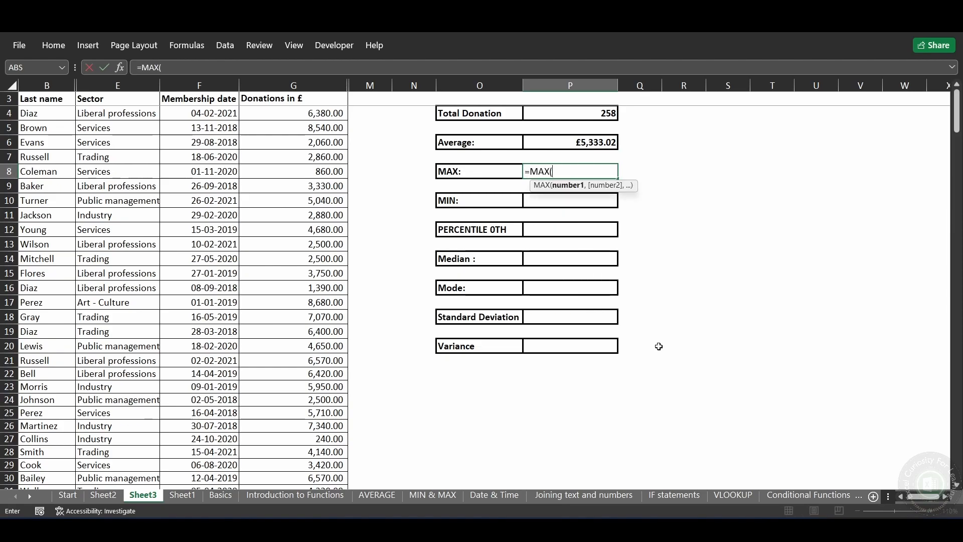
text(dona)
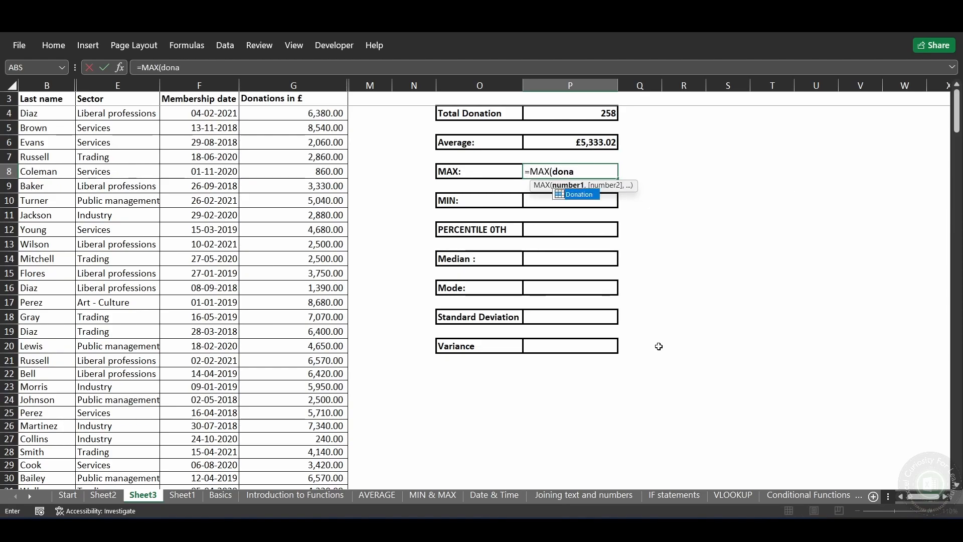
key(Tab)
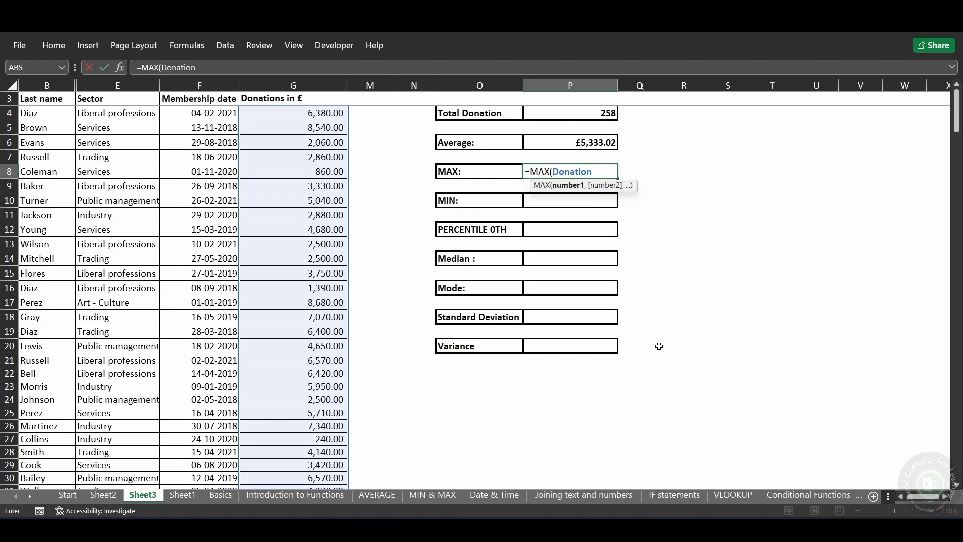
text())
key(Return)
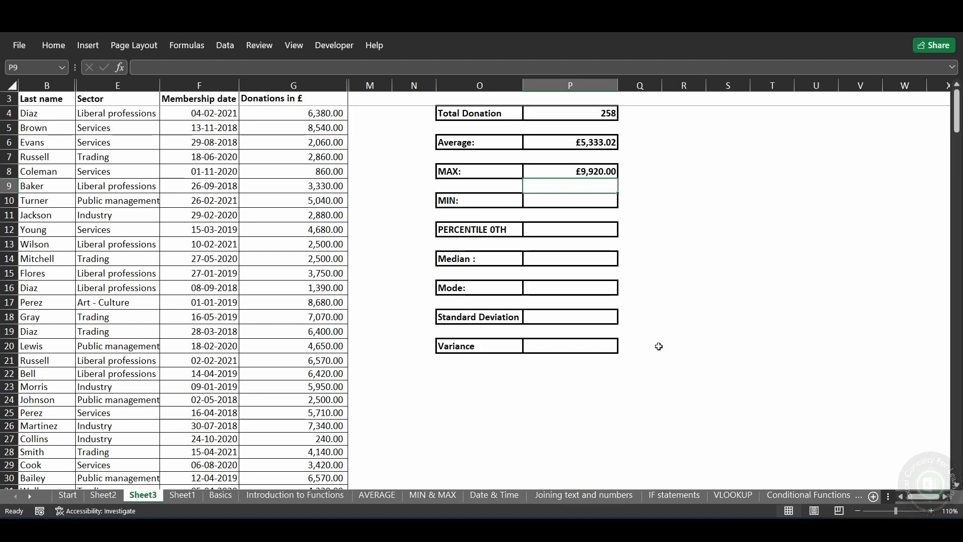
Step: Find the smallest donation in cell P10 beside MIN with =MIN(Donation)
key(Down)
text(=min)
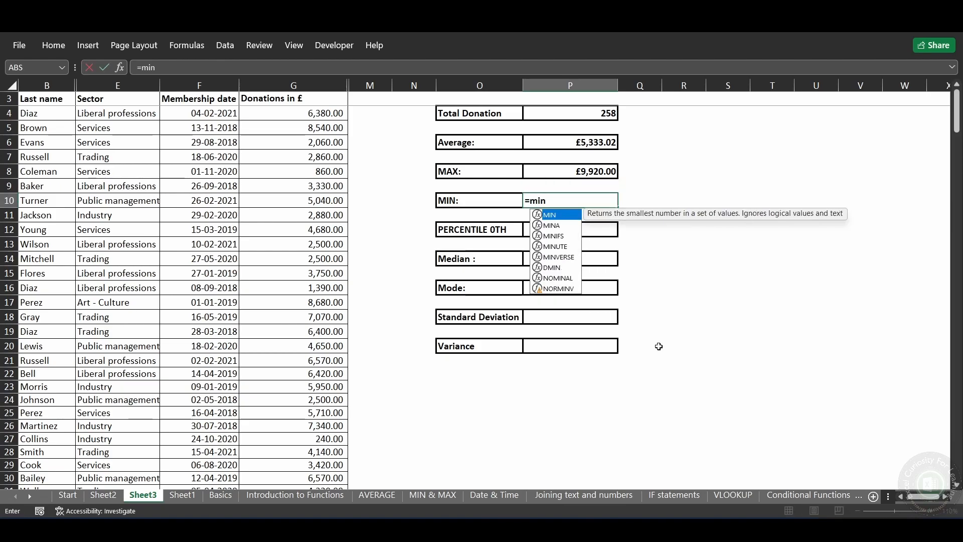
key(Tab)
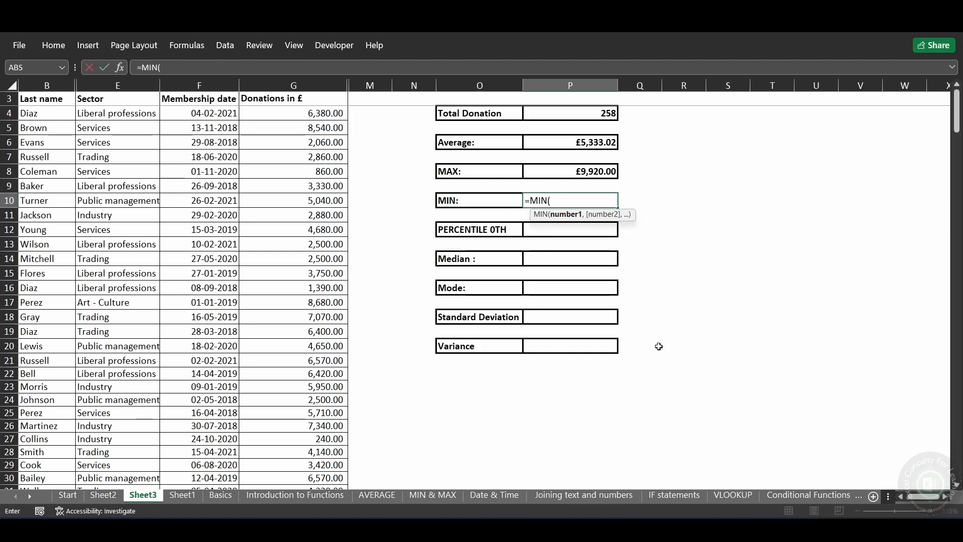
text(donat)
key(Tab)
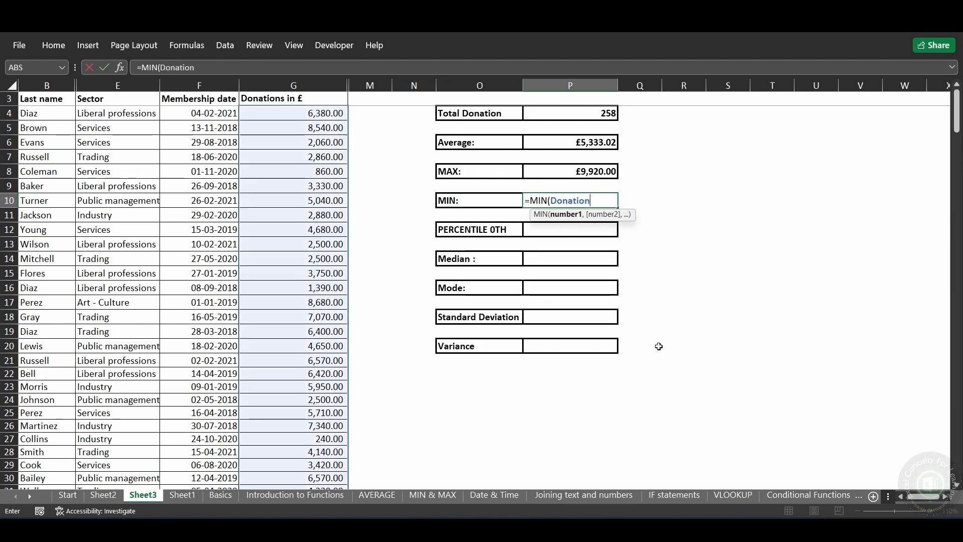
text())
key(Return)
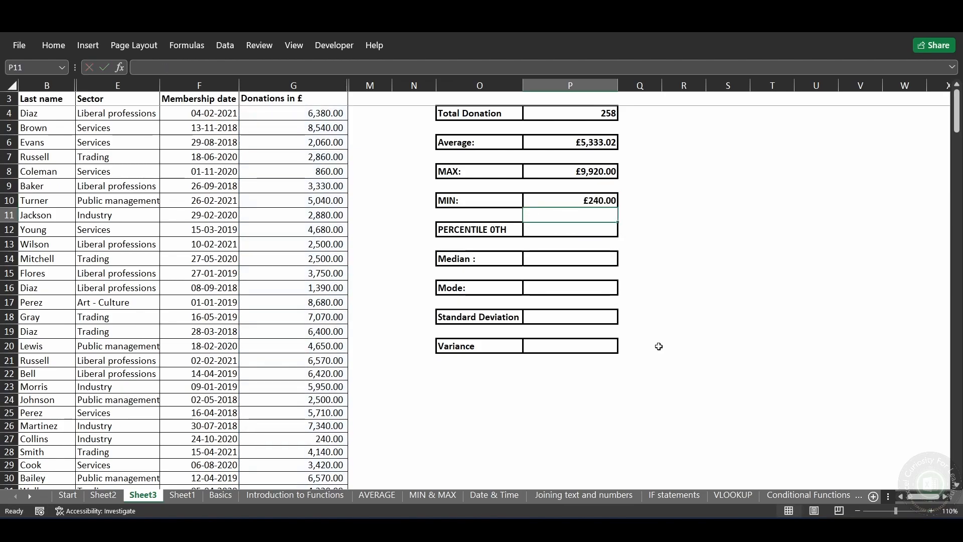
Step: Review the PERCENTILE 0TH label and the extent and first values of the Donations in £ column
key(Left)
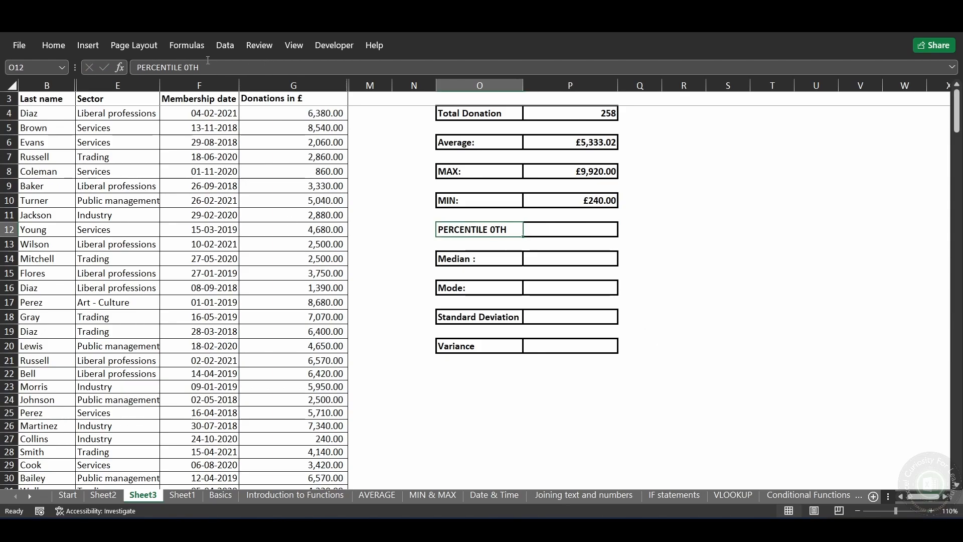
click(318, 115)
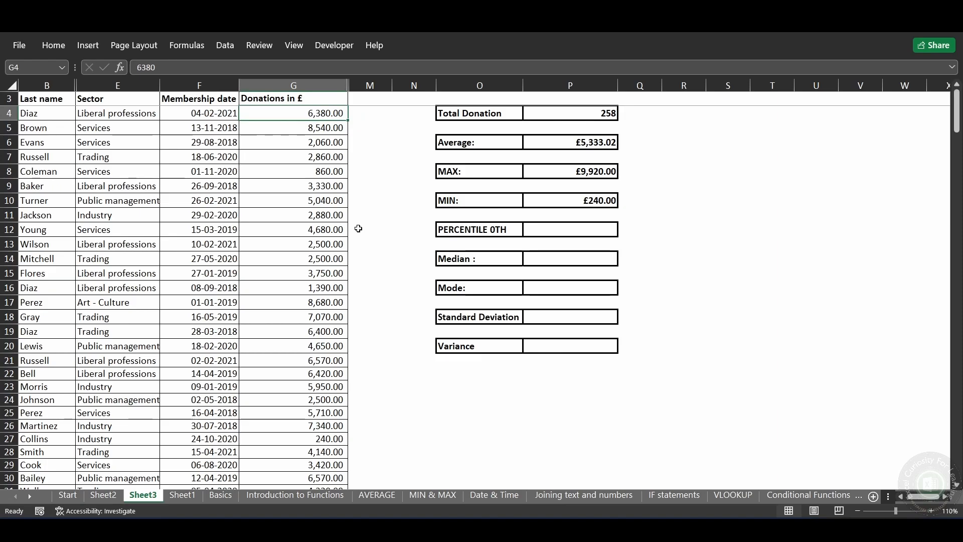
key(ctrl+shift+Down)
key(ctrl+Up)
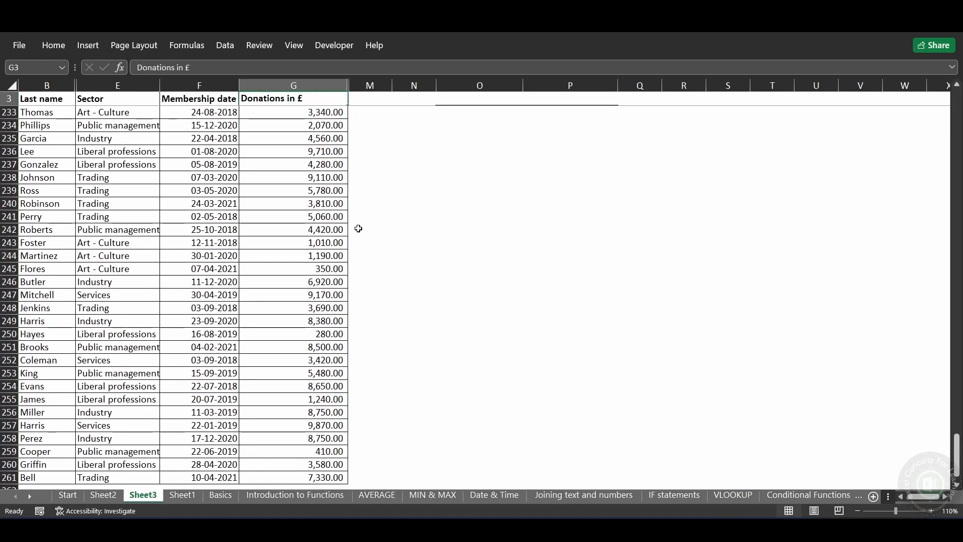
key(Down)
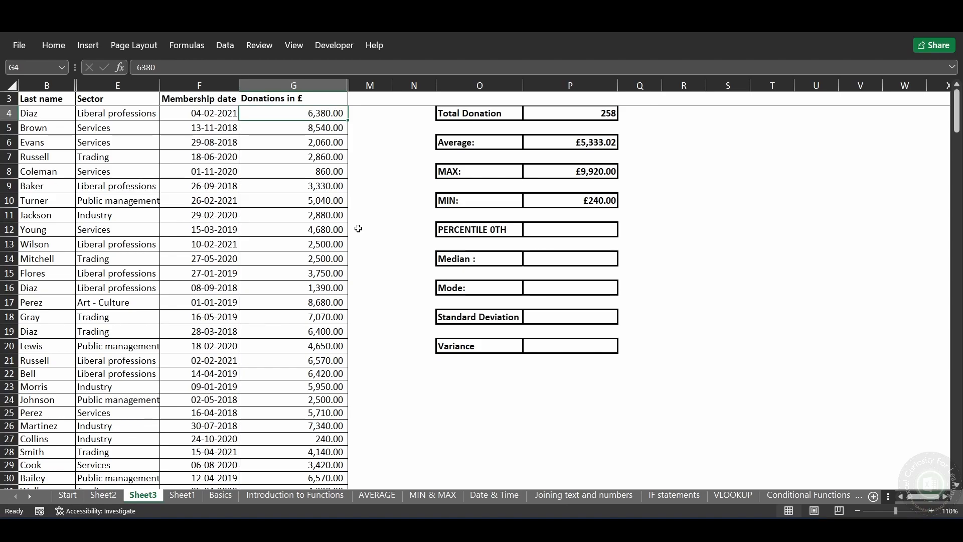
key(Down)
key(Down)
key(Down)
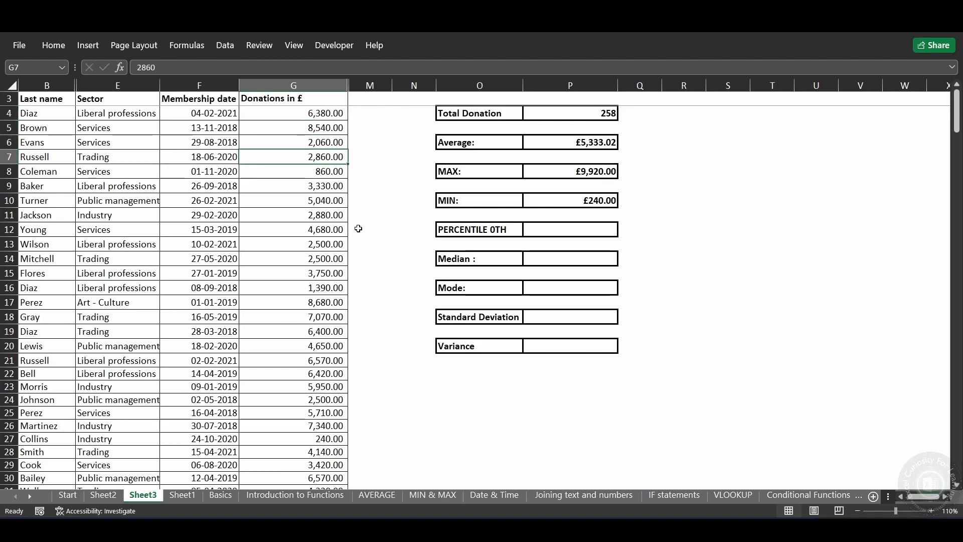
Step: Change the percentile label in cell O12 to PERCENTILE 75TH
key(Right)
key(Right)
key(Right)
key(Right)
key(Down)
key(Down)
key(Down)
key(Down)
key(Down)
key(Left)
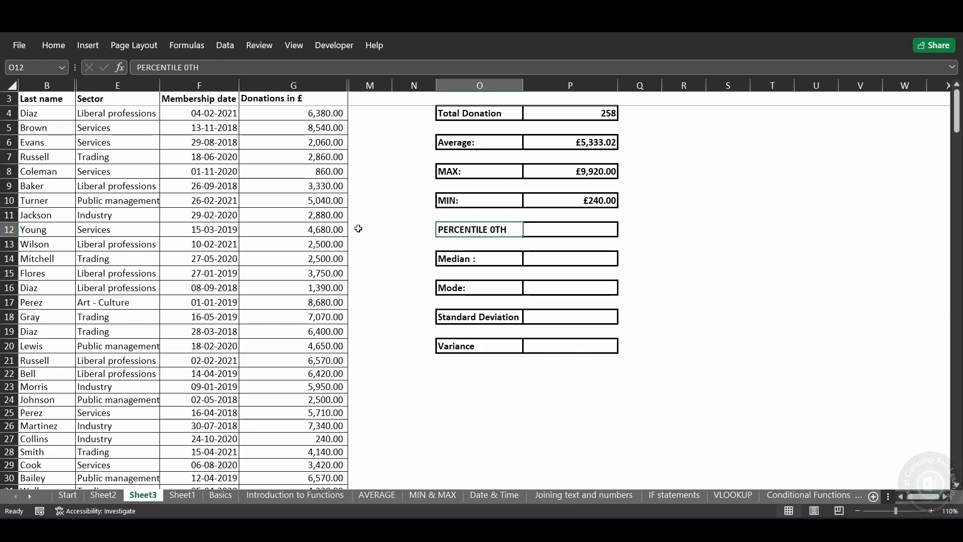
click(186, 69)
key(BackSpace)
text(75)
key(Tab)
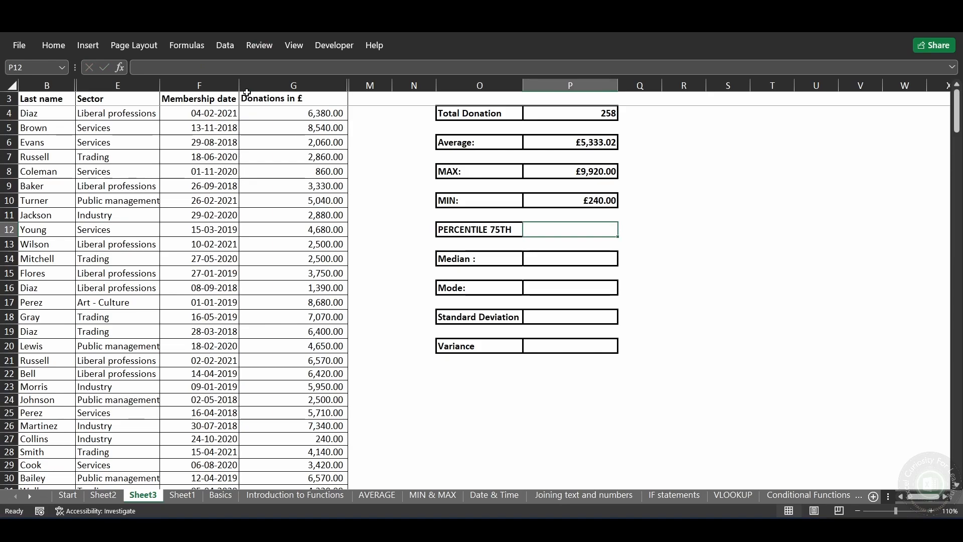
Step: Calculate the 75th percentile of the donations in cell P12 with =PERCENTILE(Donation,.75)
text(=p)
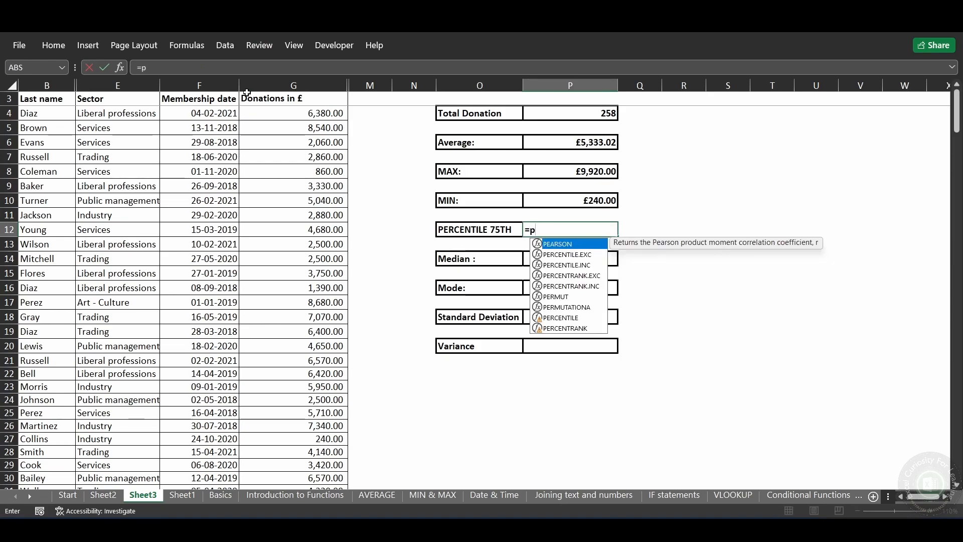
text(ercemti)
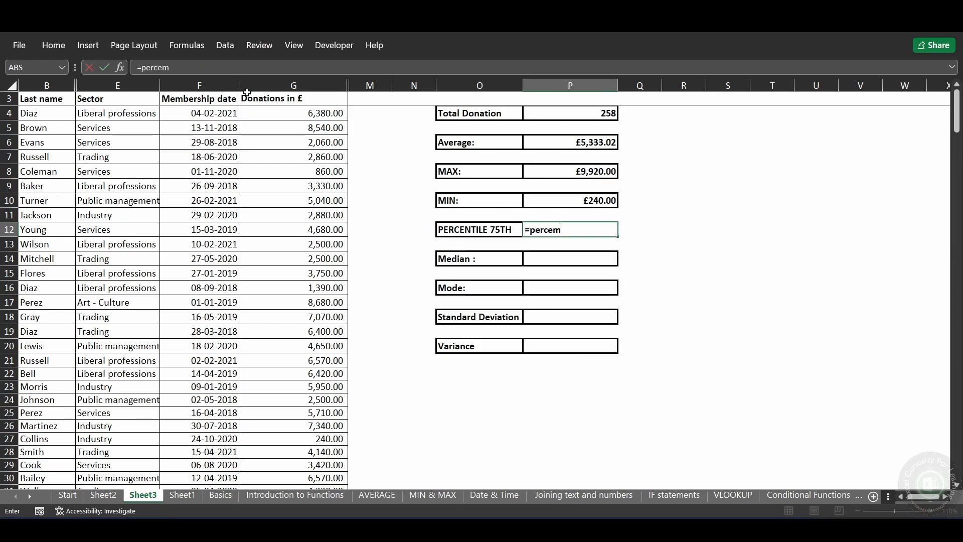
key(BackSpace)
key(BackSpace)
key(BackSpace)
text(n)
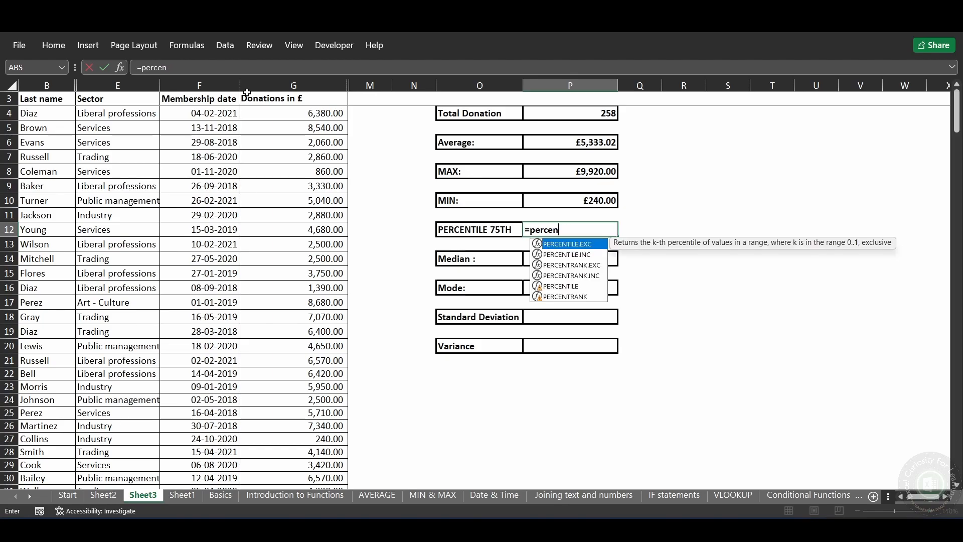
text(tile)
key(Down)
key(Down)
key(Tab)
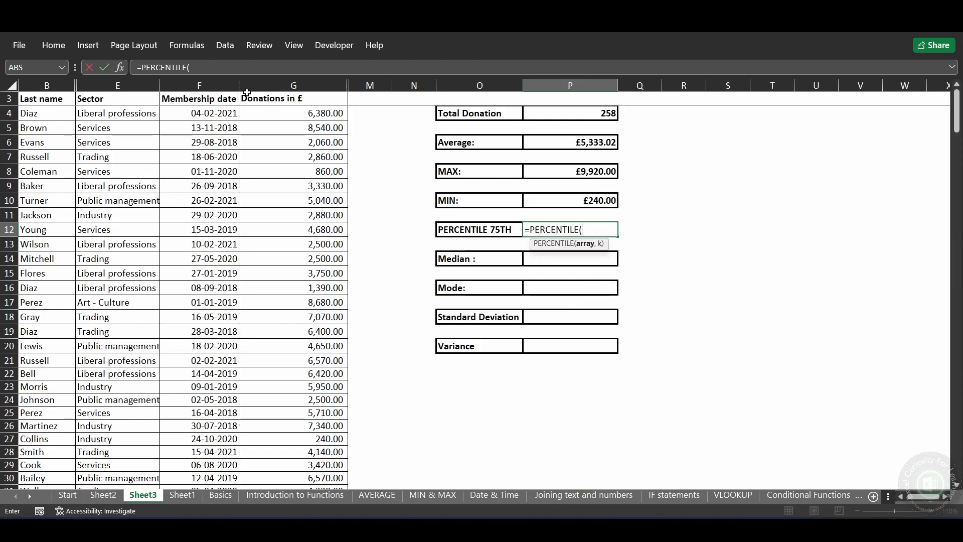
text(Donation)
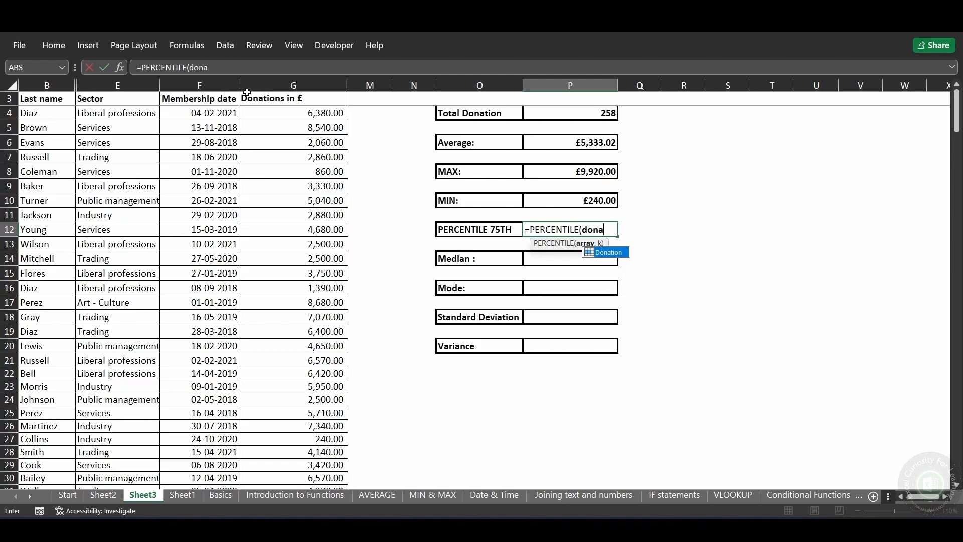
text(,)
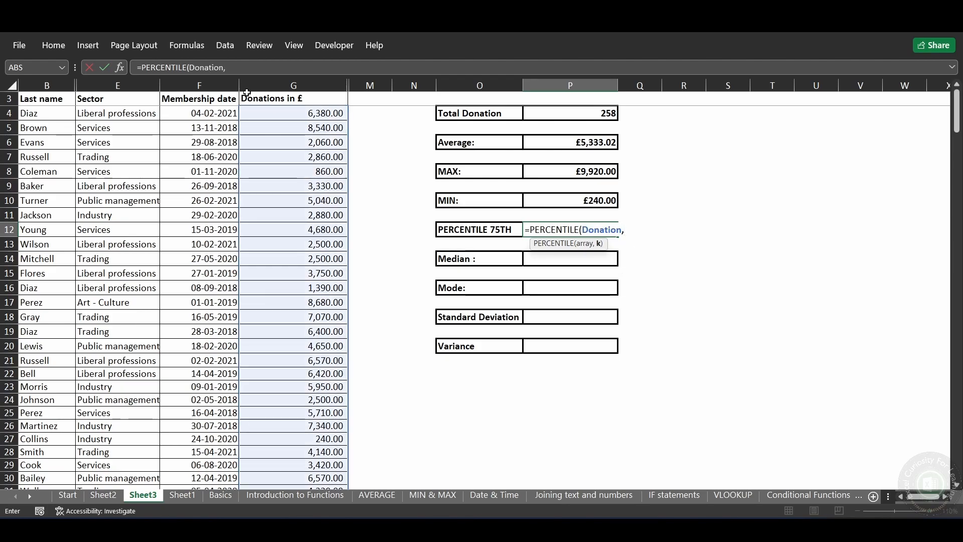
text(.75))
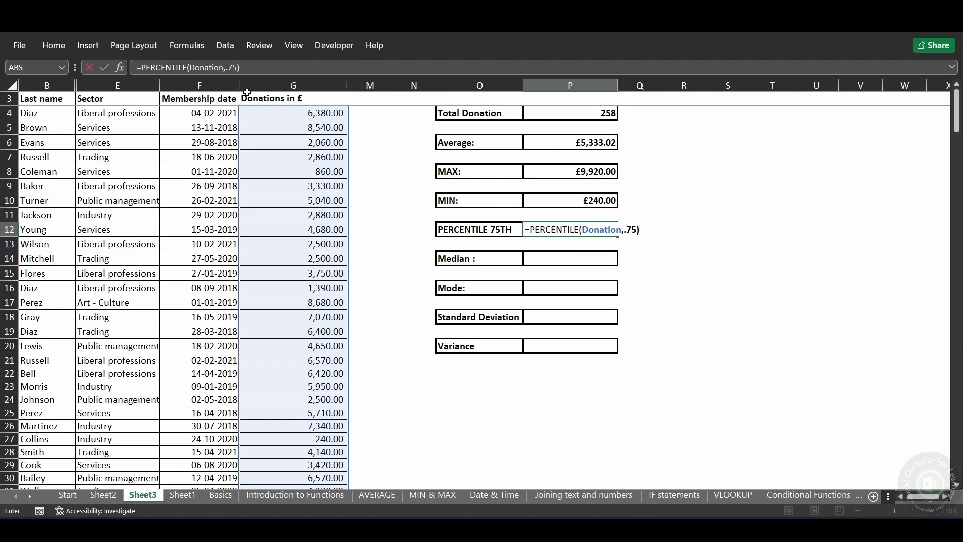
key(Return)
key(Up)
key(Right)
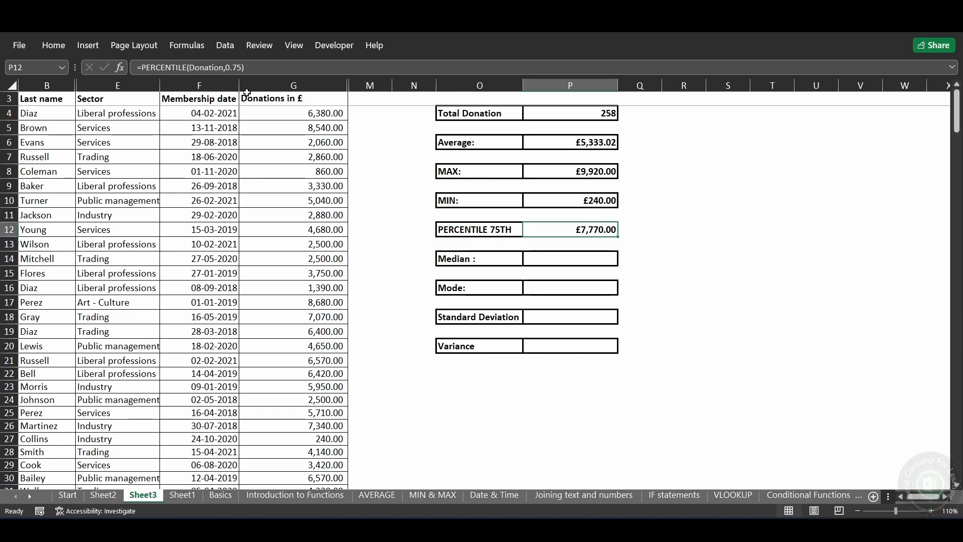
key(Up)
key(Up)
key(Up)
key(Up)
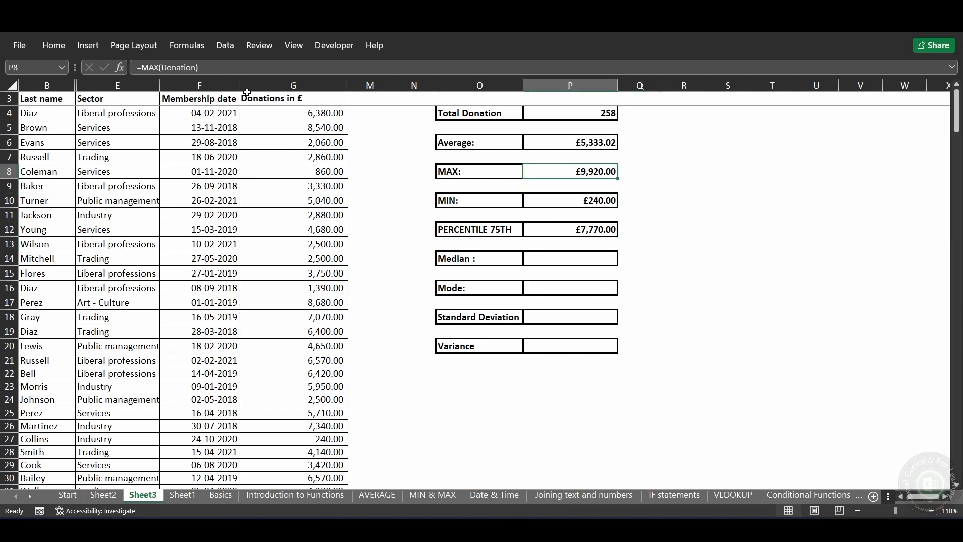
key(Down)
key(Down)
key(Down)
key(Down)
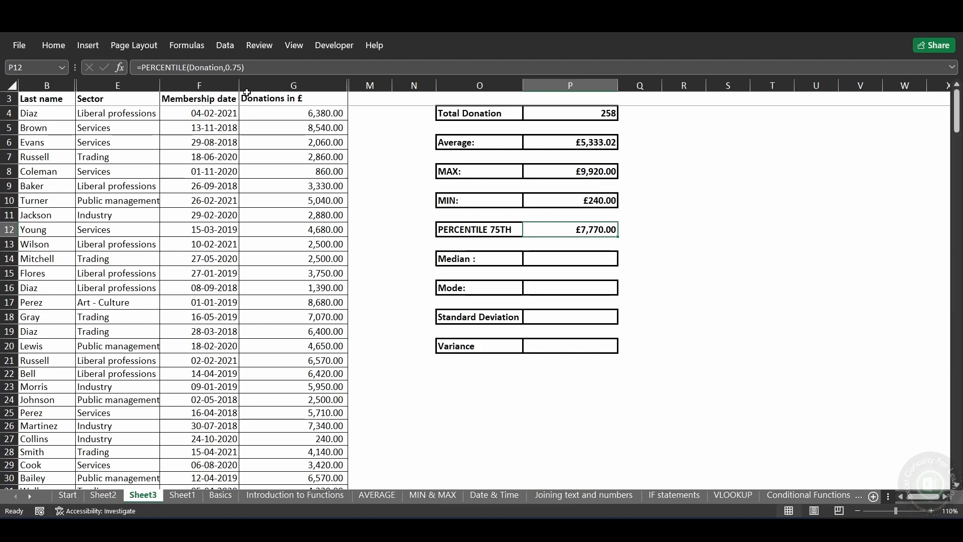
Step: Change the k argument of the PERCENTILE formula in cell P12 to 0.10
click(239, 68)
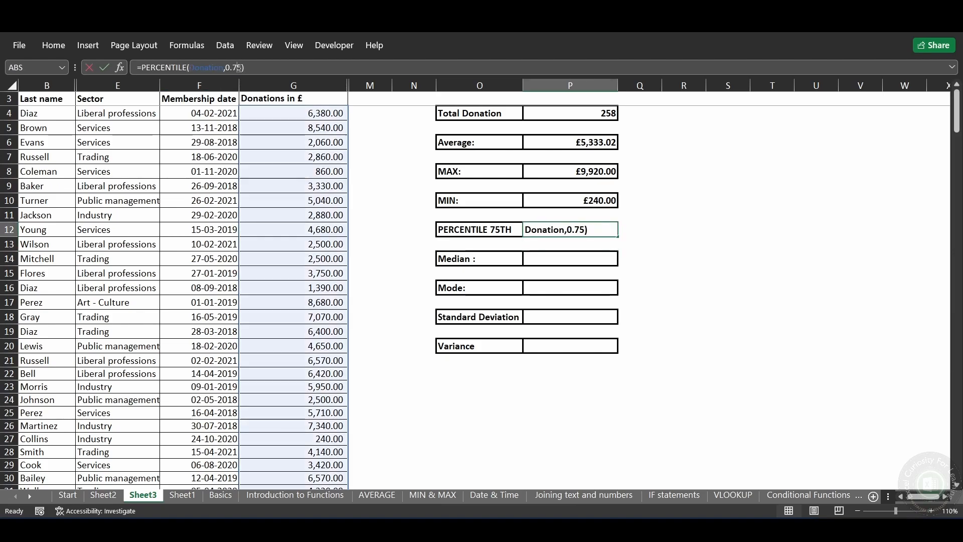
key(BackSpace)
key(BackSpace)
text(10)
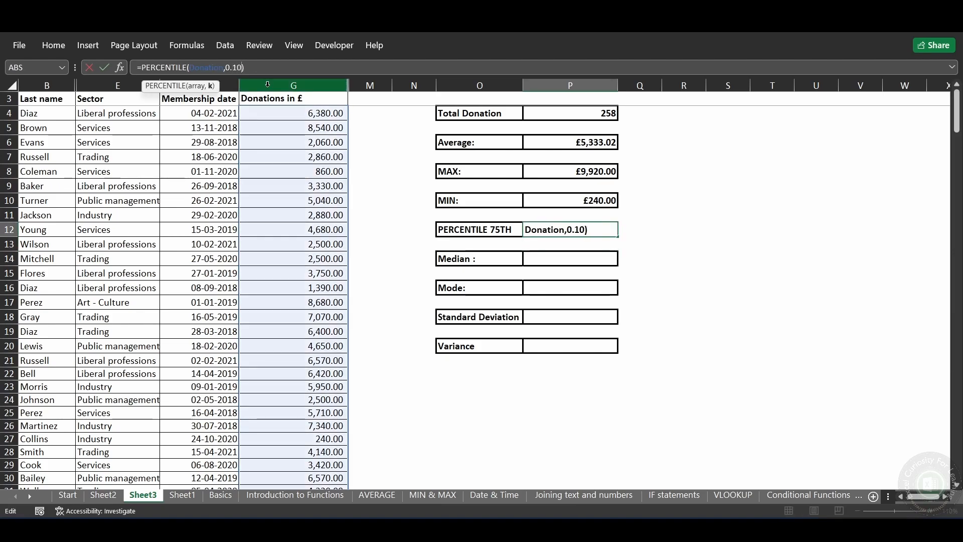
key(Return)
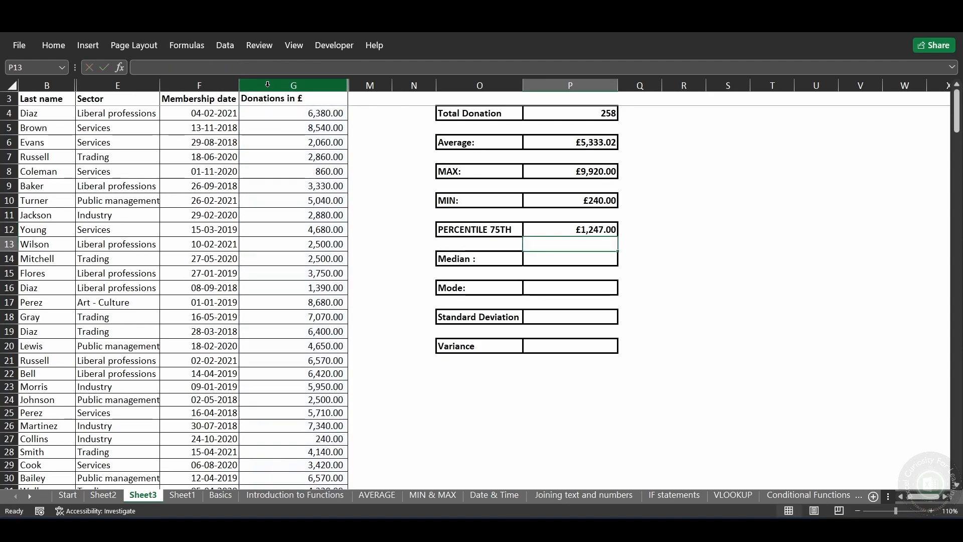
key(Up)
key(Down)
key(Up)
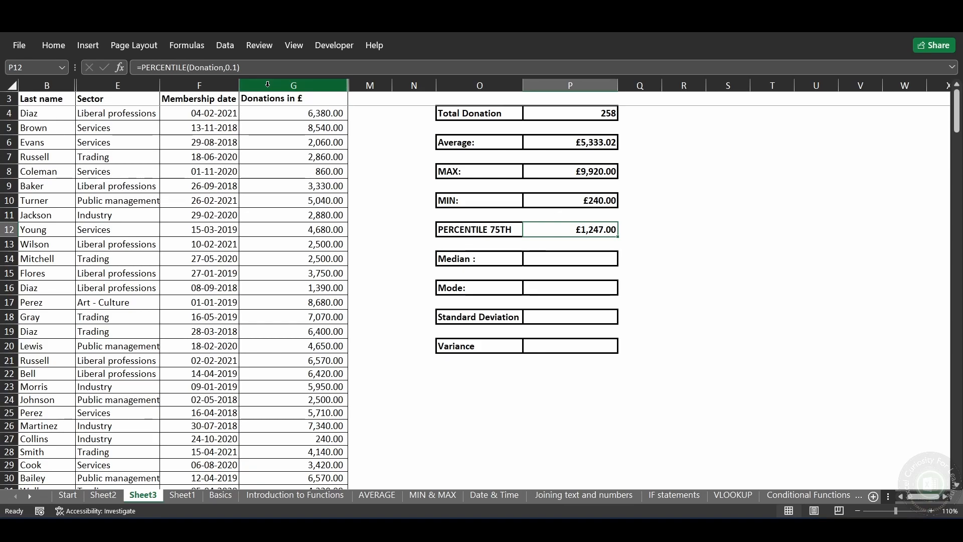
Step: Calculate the median donation in cell P14 with =MEDIAN(Donation)
key(Down)
key(Down)
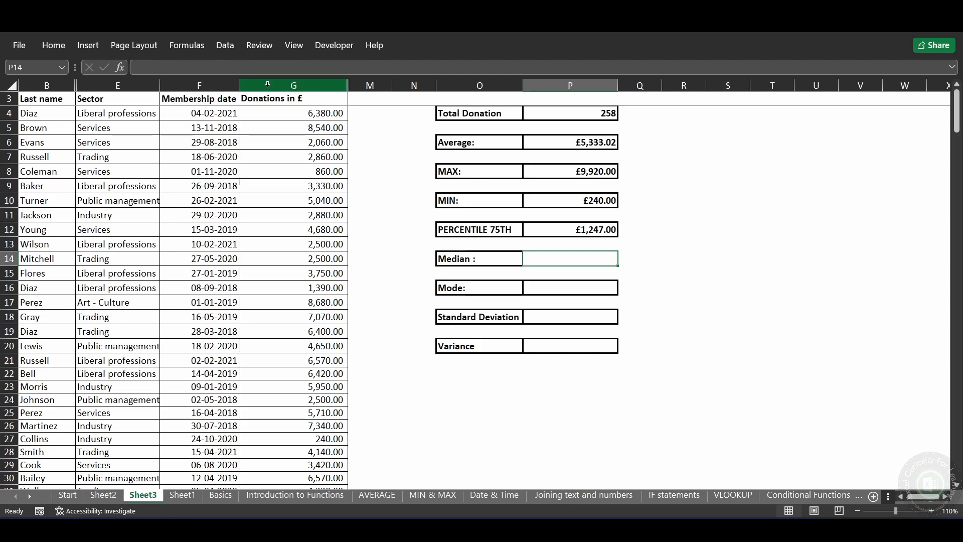
text(=me)
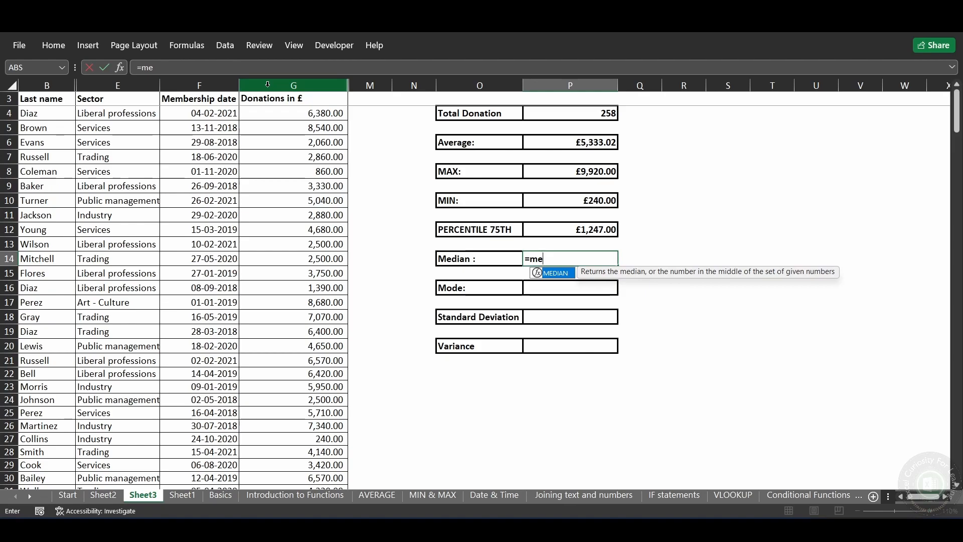
key(Tab)
key(Left)
key(BackSpace)
key(BackSpace)
key(BackSpace)
text(dona)
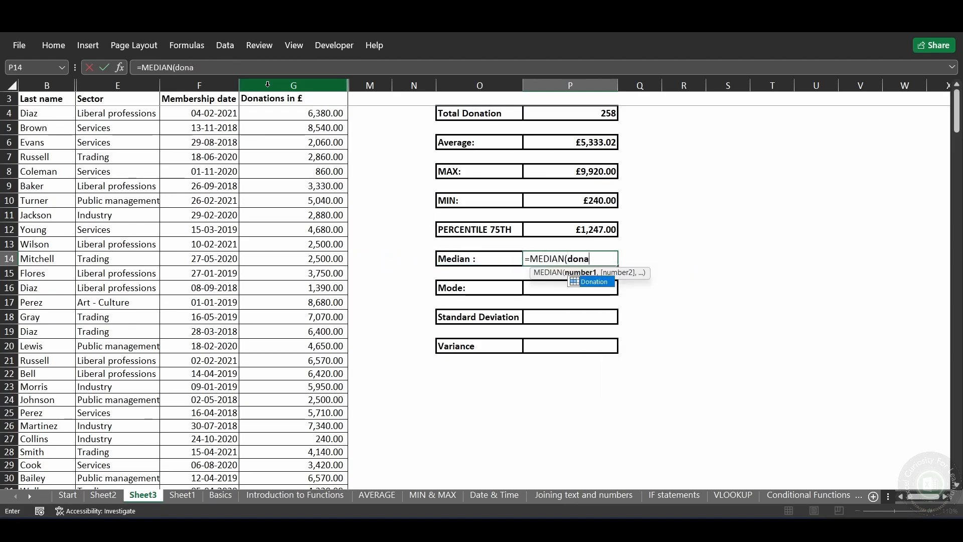
key(Tab)
text())
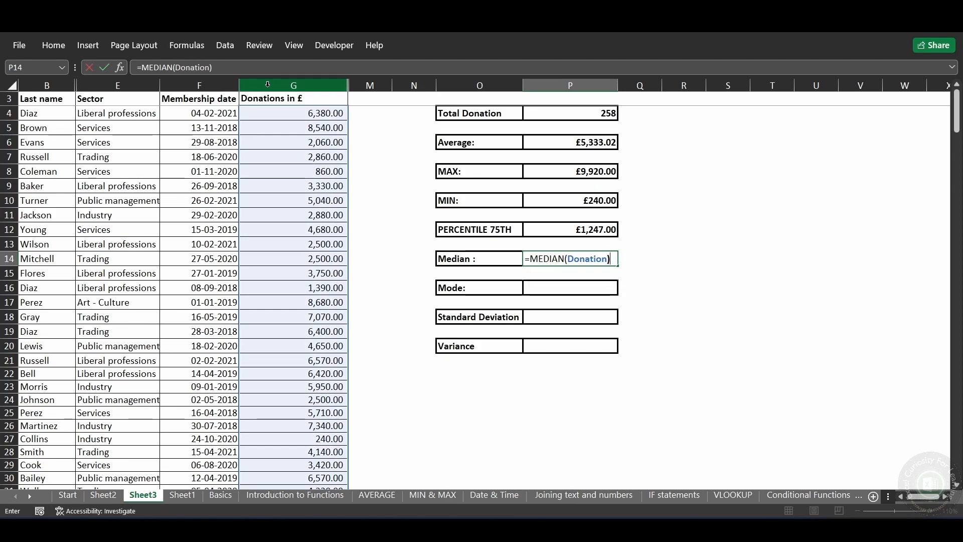
key(Return)
key(Up)
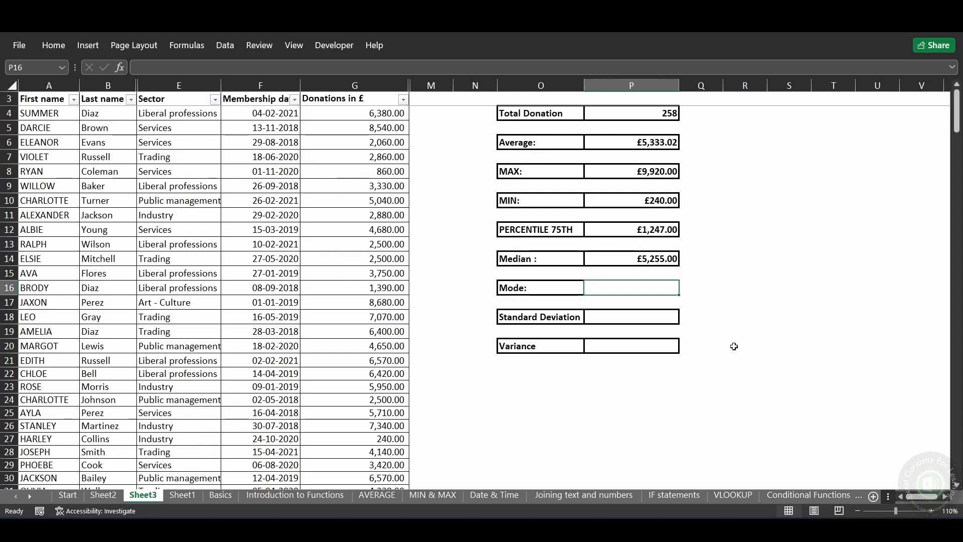
Step: Find the most frequent donation in cell P16 beside Mode with =MODE(Donation)
text(=mo)
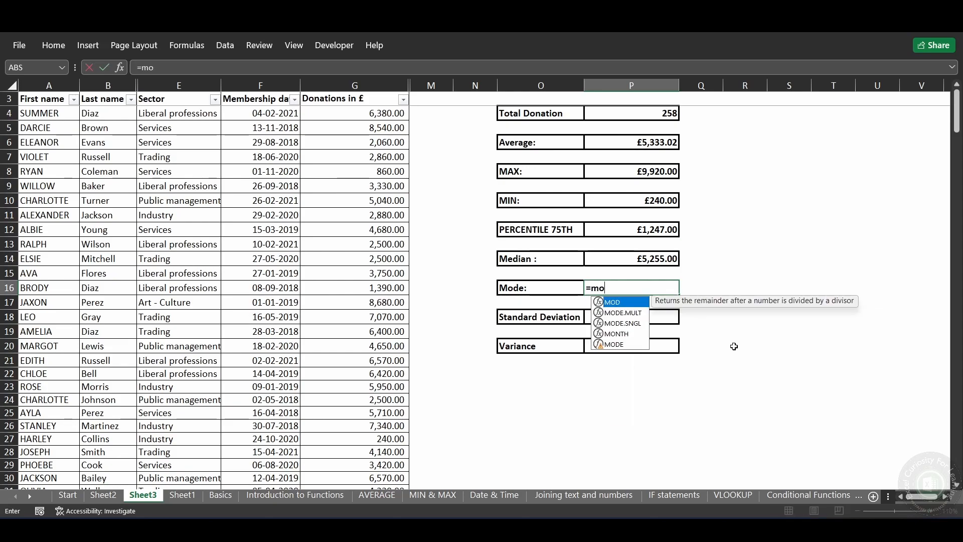
key(Down)
key(Down)
key(Down)
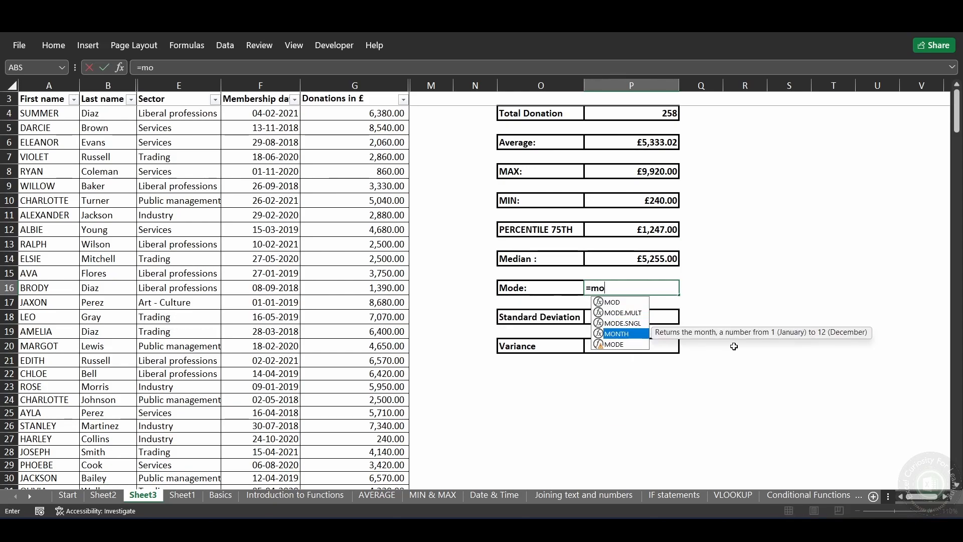
key(Down)
key(Tab)
key(Left)
key(Right)
key(BackSpace)
key(BackSpace)
key(BackSpace)
text(dona)
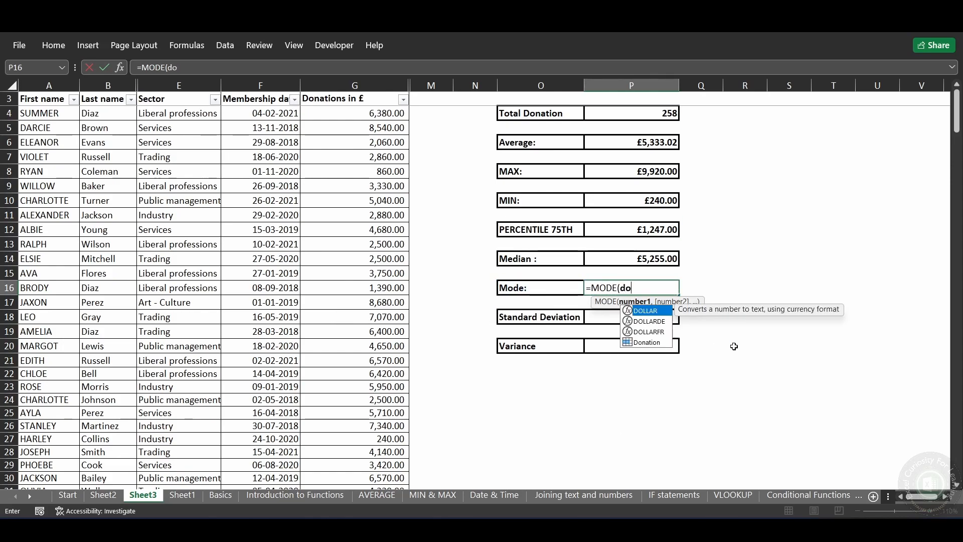
key(Tab)
text())
key(Return)
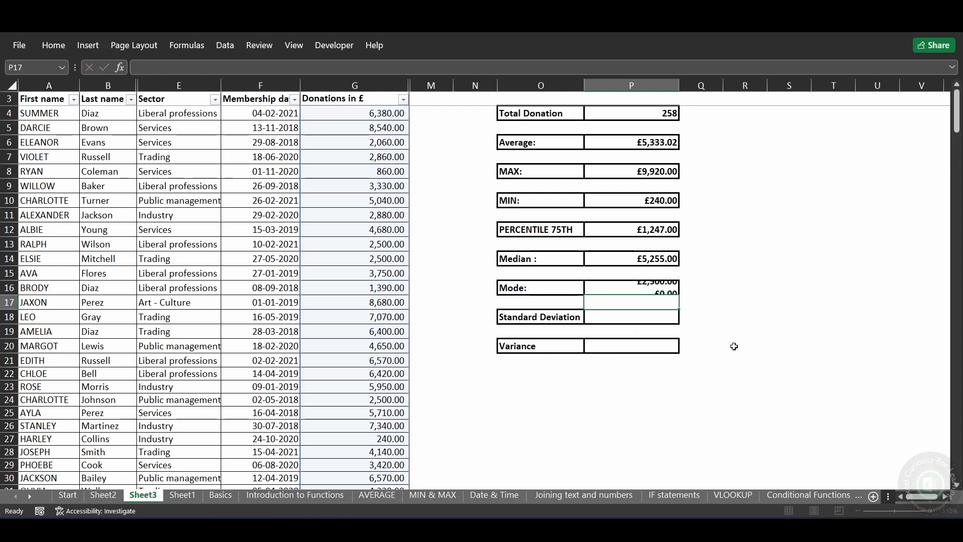
click(659, 288)
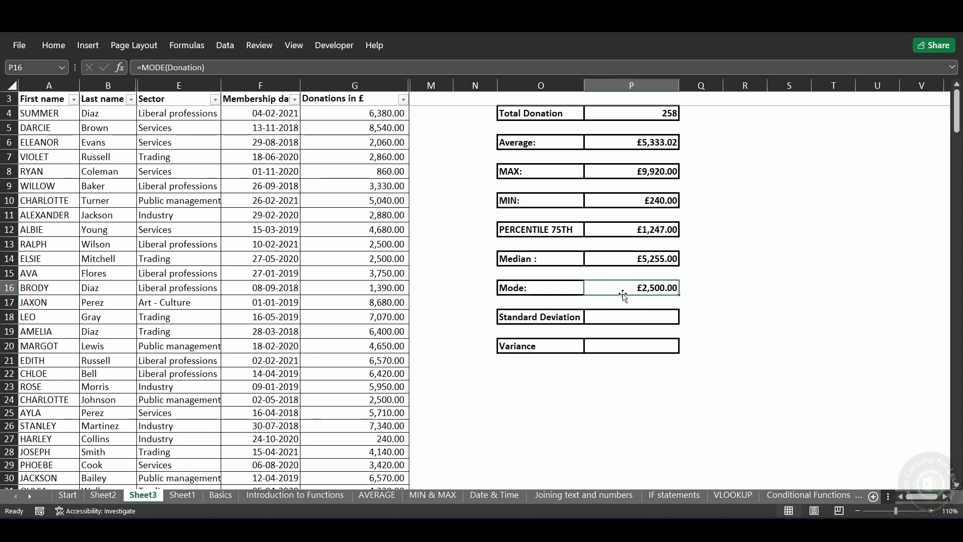
Step: Calculate the standard deviation of the donations in cell P18 with =STDEV(Donation)
click(630, 316)
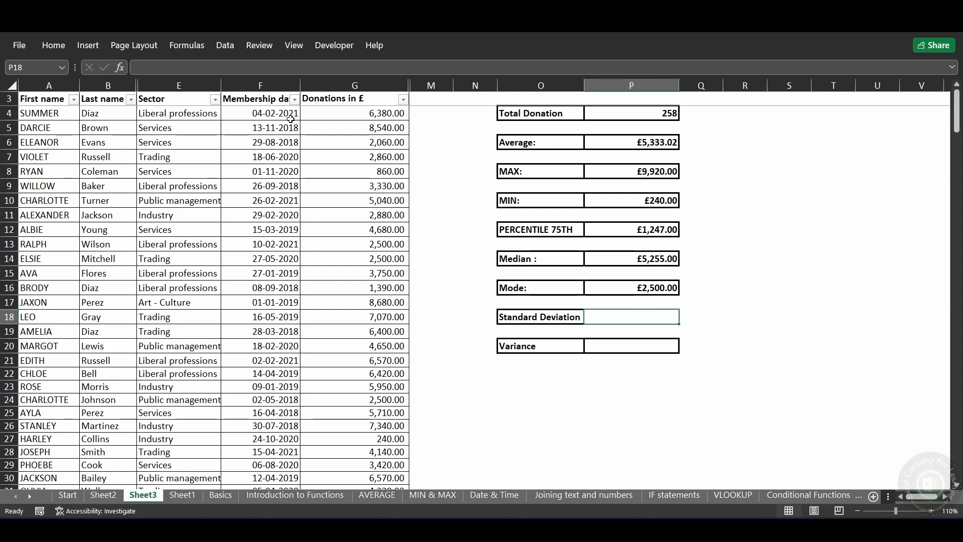
text(=st)
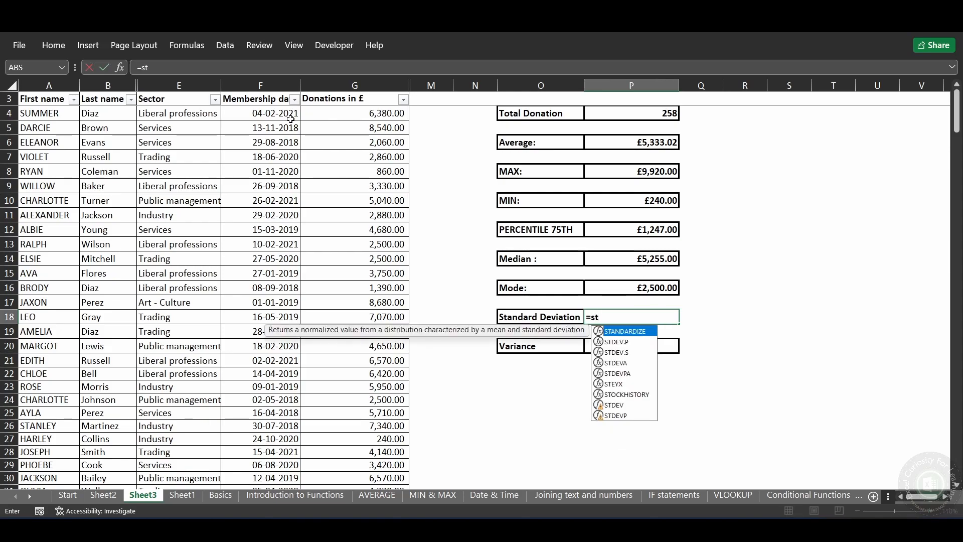
text(dev)
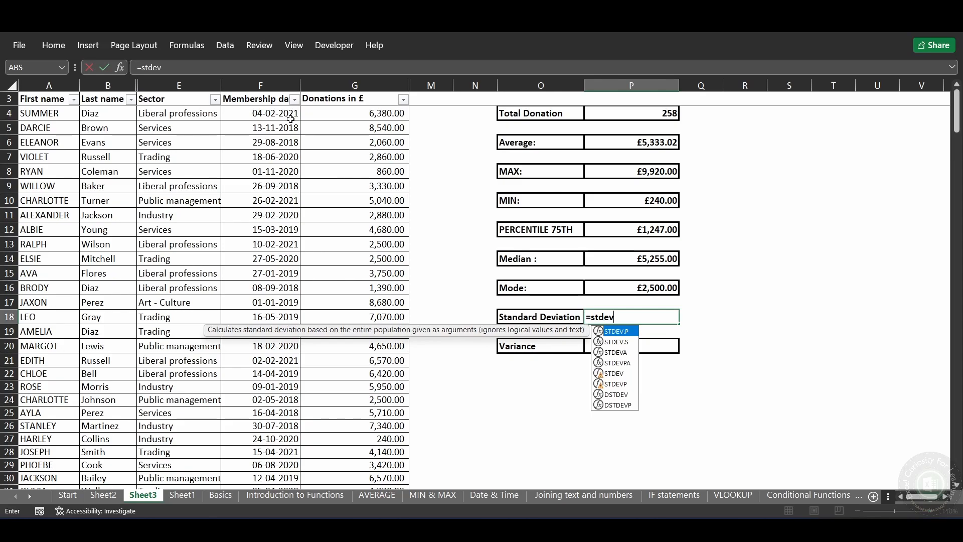
key(Down)
key(Down)
key(Down)
key(Down)
key(Tab)
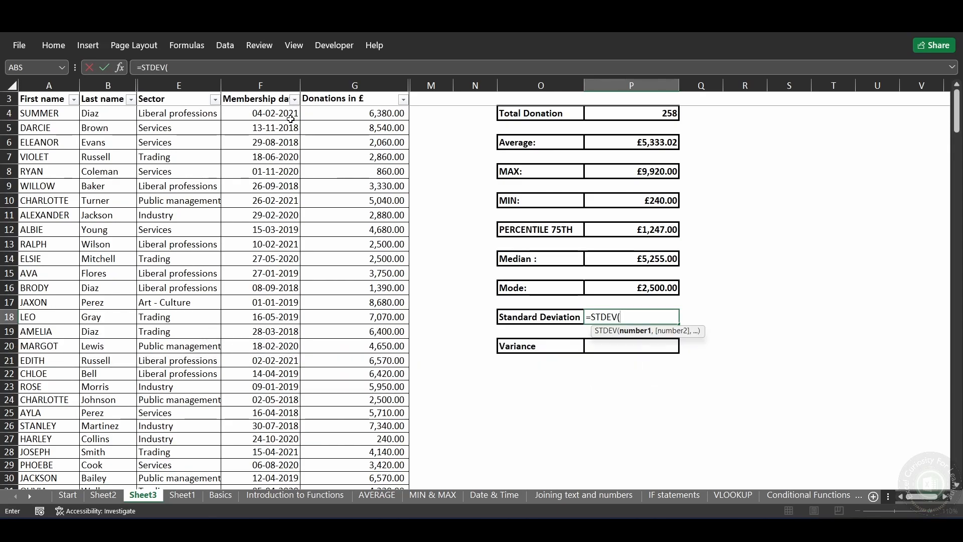
text(dona)
key(Tab)
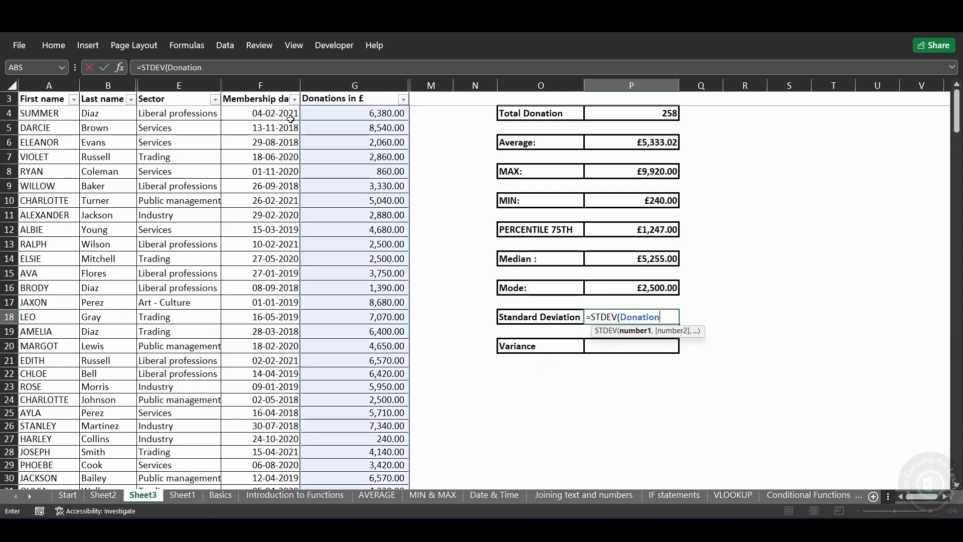
text())
key(Return)
key(Up)
key(Down)
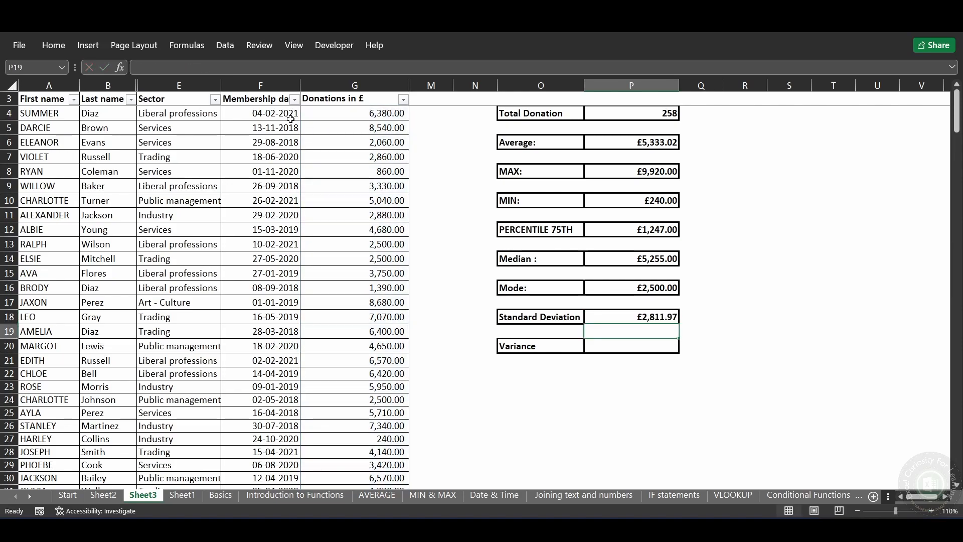
key(Up)
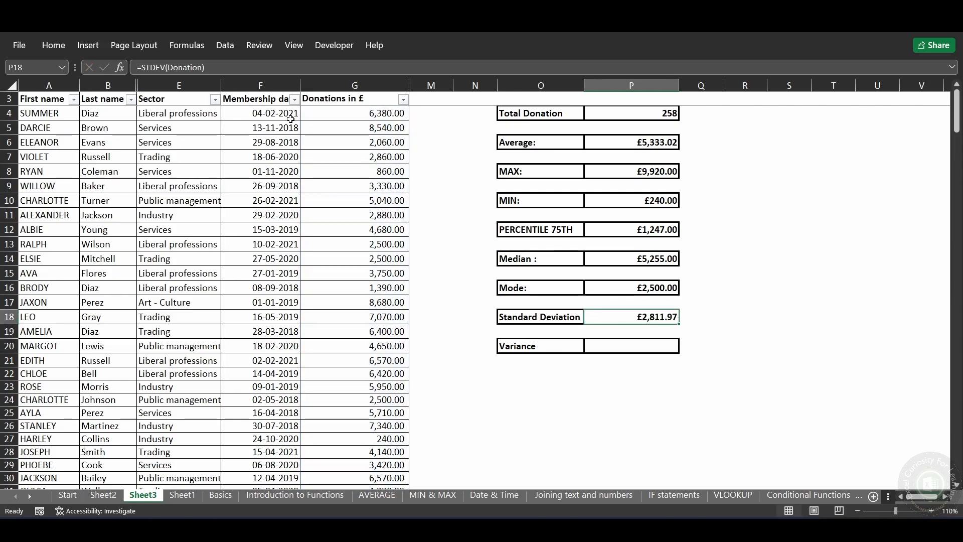
Step: Calculate the variance of the donations in cell P20 with =VAR(Donation)
key(Down)
key(Down)
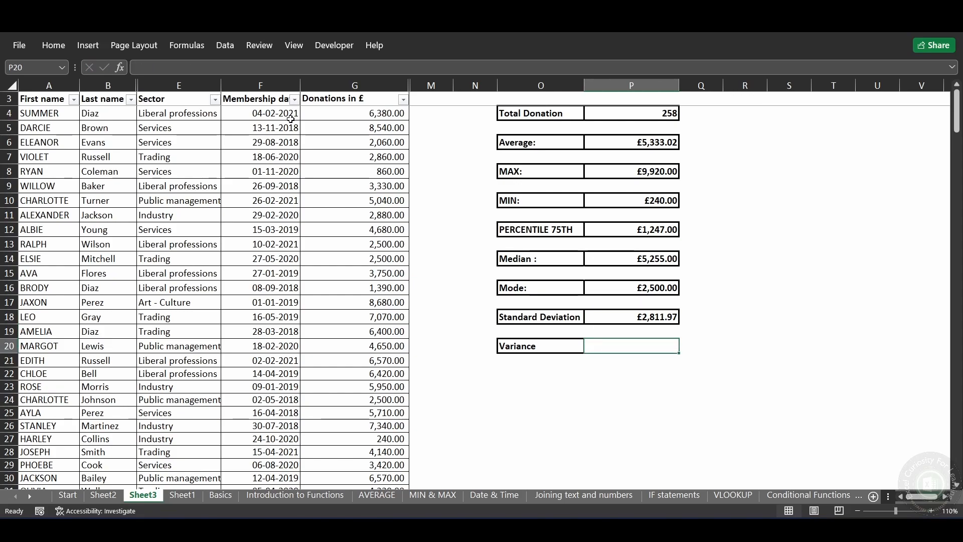
text(=var)
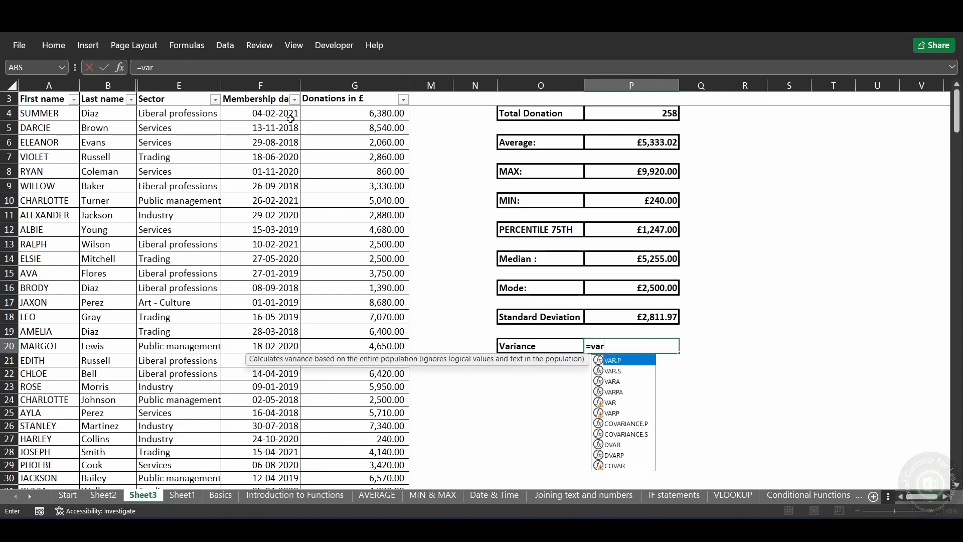
key(Down)
key(Down)
key(Down)
key(Down)
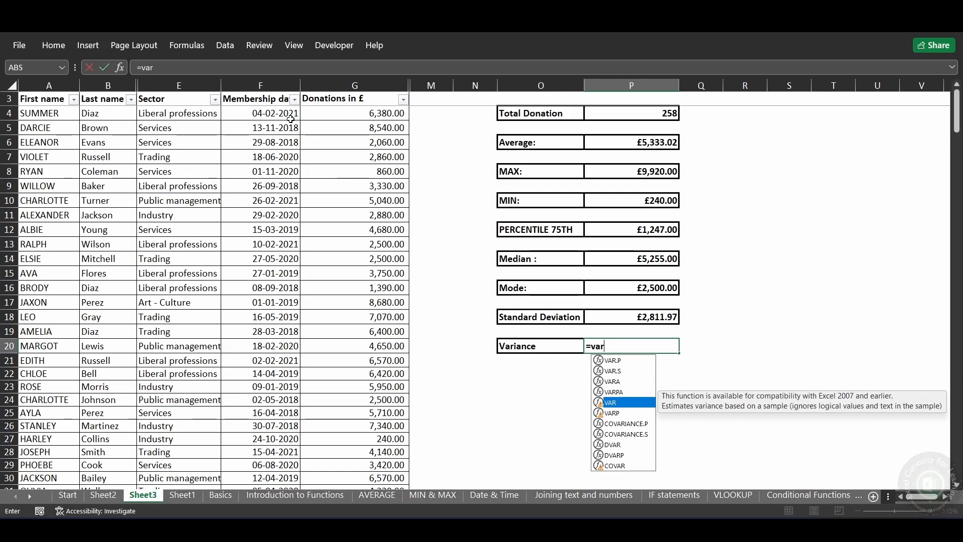
key(Tab)
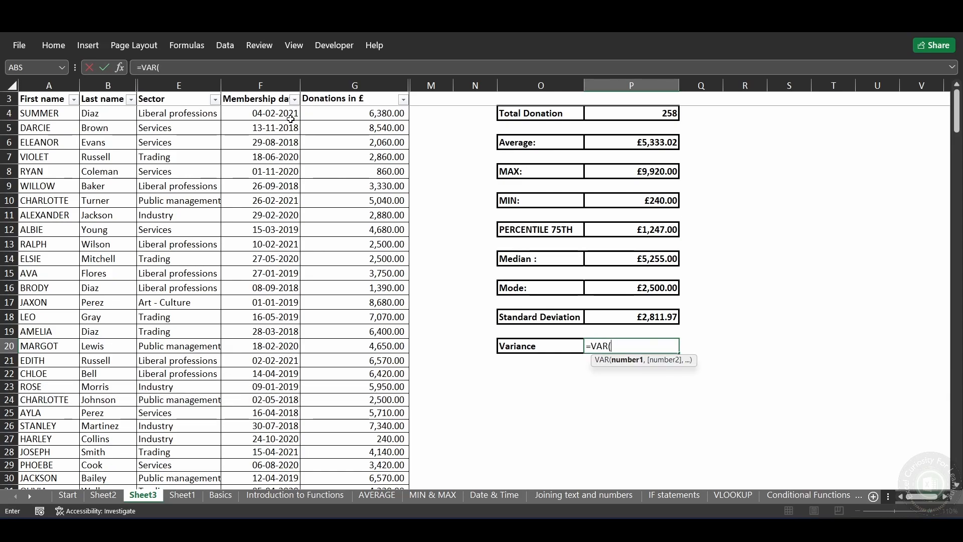
text(dona)
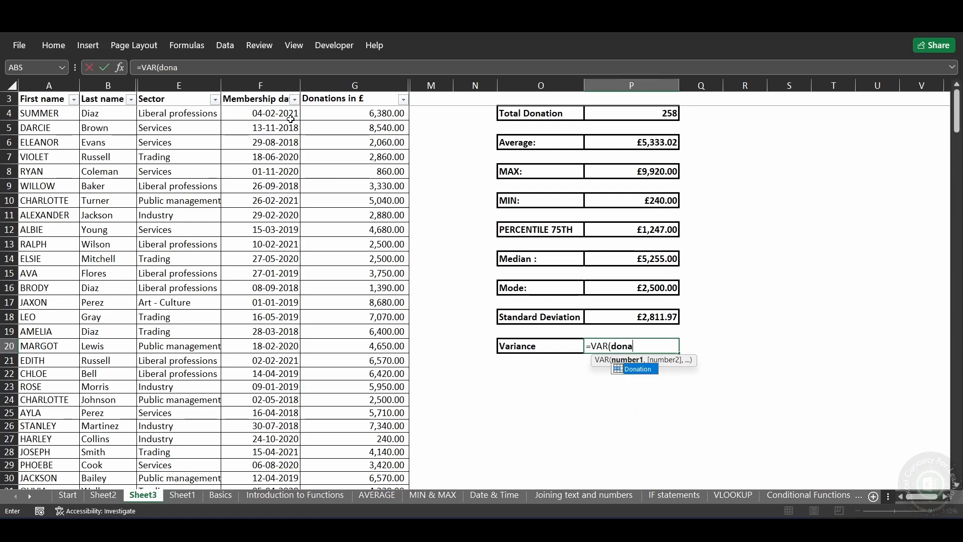
key(Tab)
text())
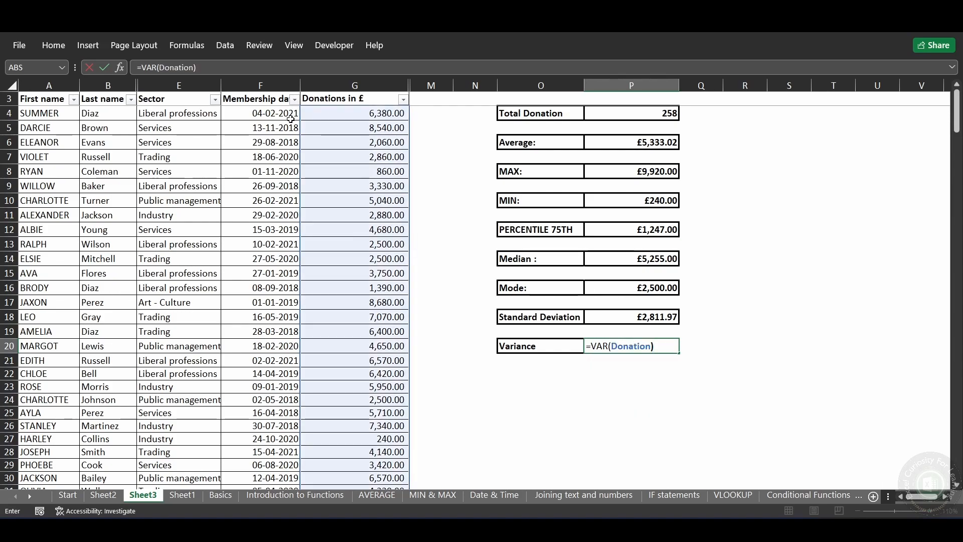
key(Return)
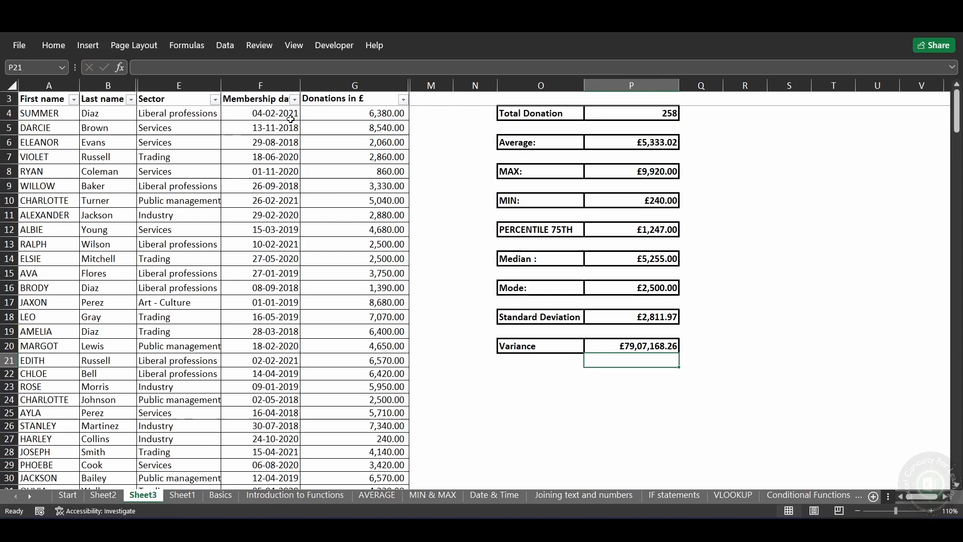
Step: Review the calculated donation statistics in column P, cell by cell
key(Up)
key(Right)
key(Up)
key(Up)
key(Up)
key(Up)
key(Up)
key(Up)
key(Up)
key(Up)
key(Up)
key(Up)
key(Up)
key(Up)
key(Up)
key(Up)
key(Up)
key(Up)
key(Up)
key(Up)
key(Down)
key(Down)
key(Down)
key(Left)
key(Down)
key(Down)
key(Down)
key(Down)
key(Down)
key(Down)
key(Down)
key(Down)
key(Down)
key(Down)
key(Down)
key(Down)
key(Down)
key(Down)
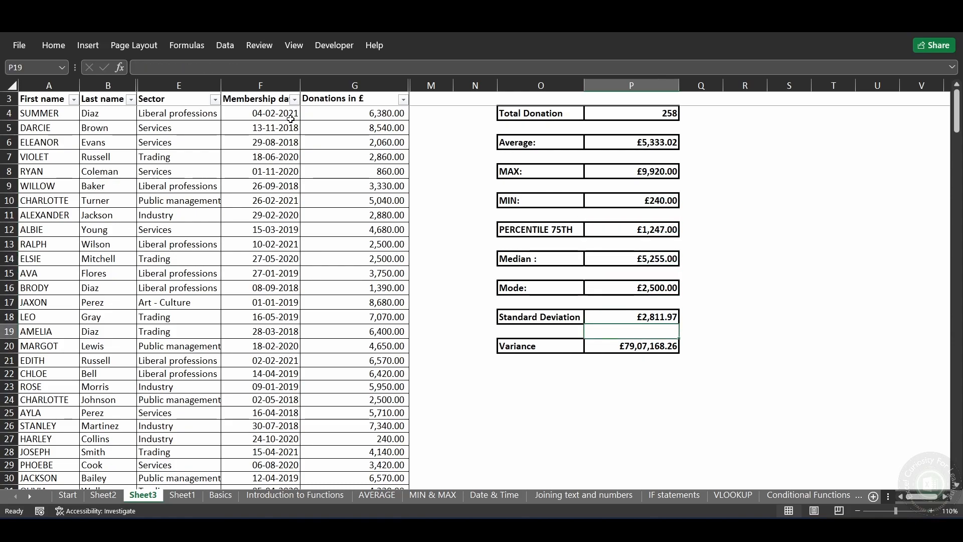